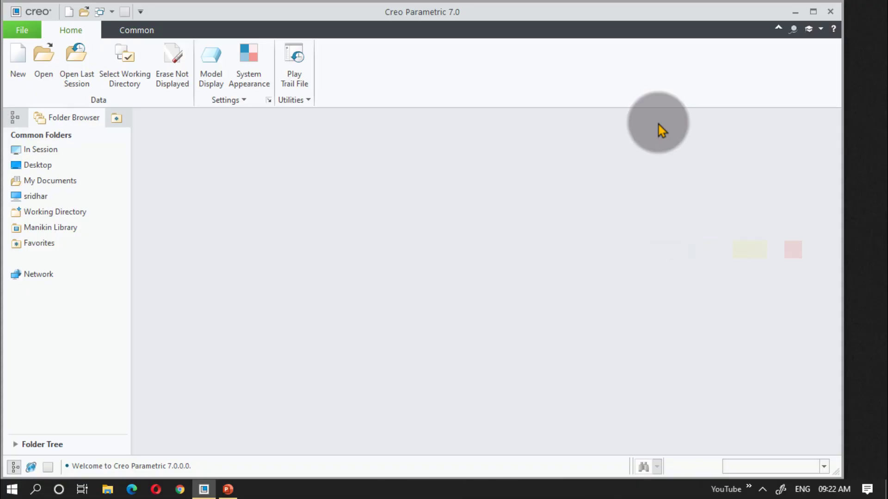
Set the working directory to the PTC Creo Class folder.
click(123, 64)
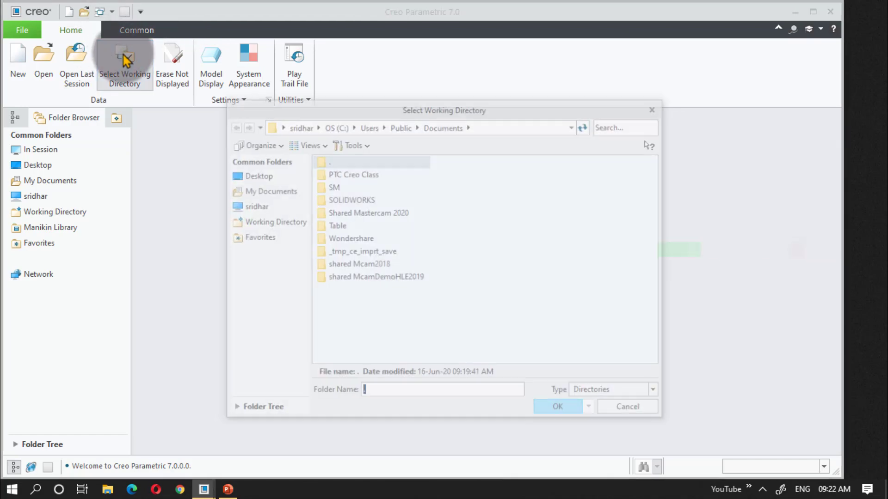
click(360, 173)
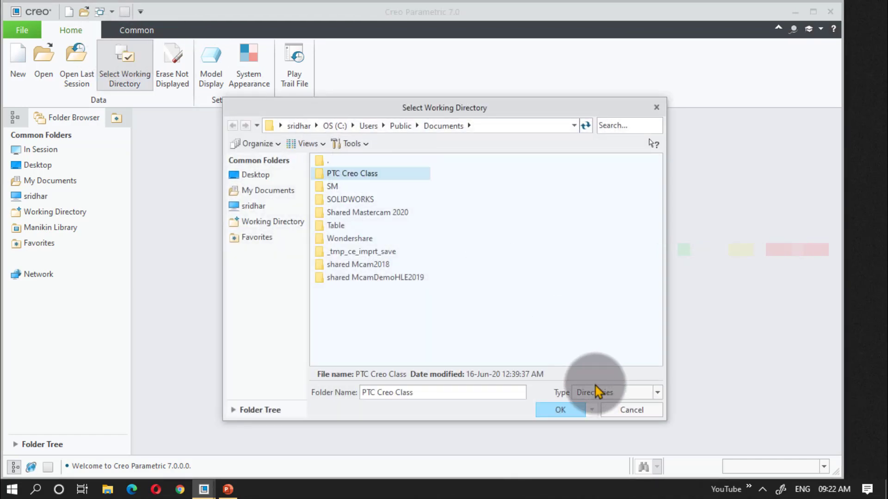
click(564, 408)
Create a new part named MB with the default template turned off.
click(19, 62)
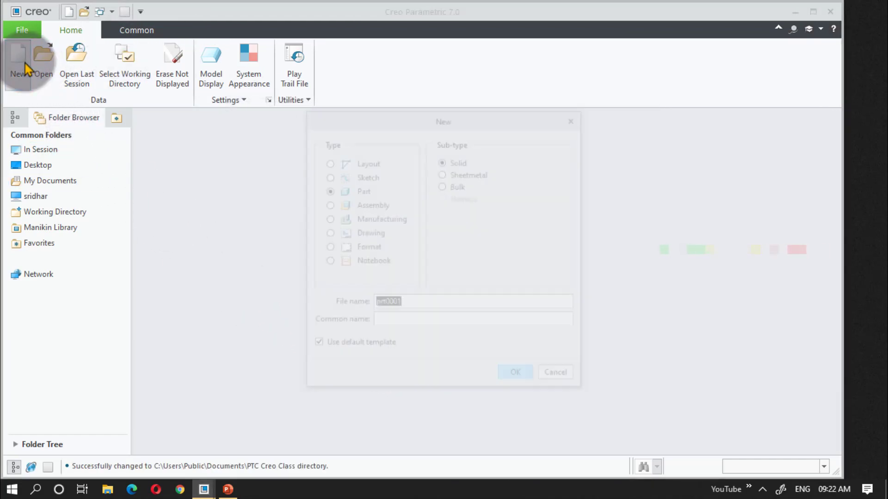
click(330, 345)
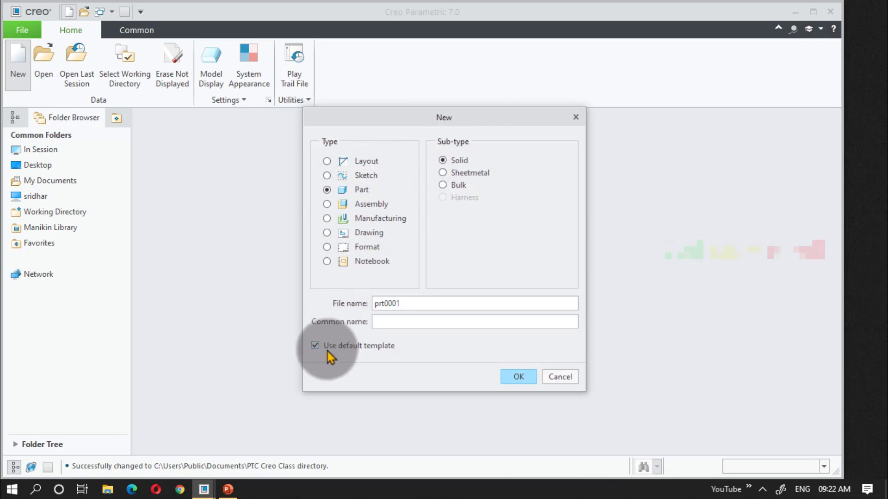
drag(402, 303, 317, 303)
text(MB)
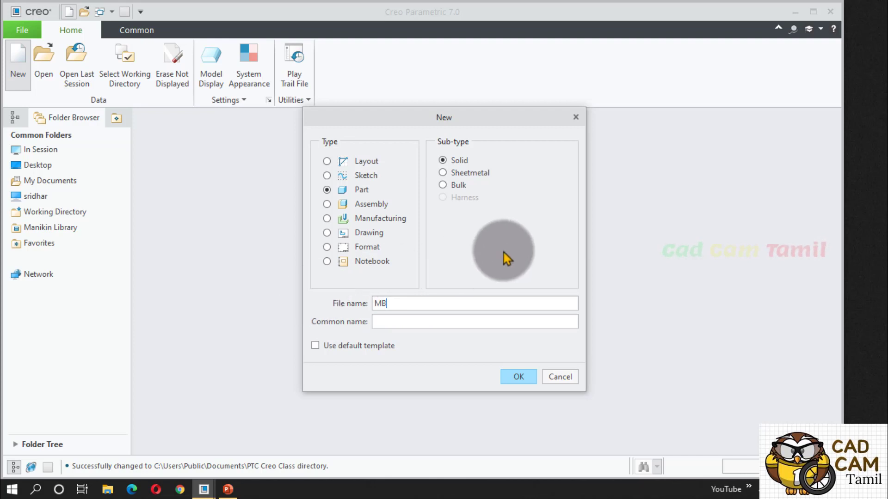
click(518, 375)
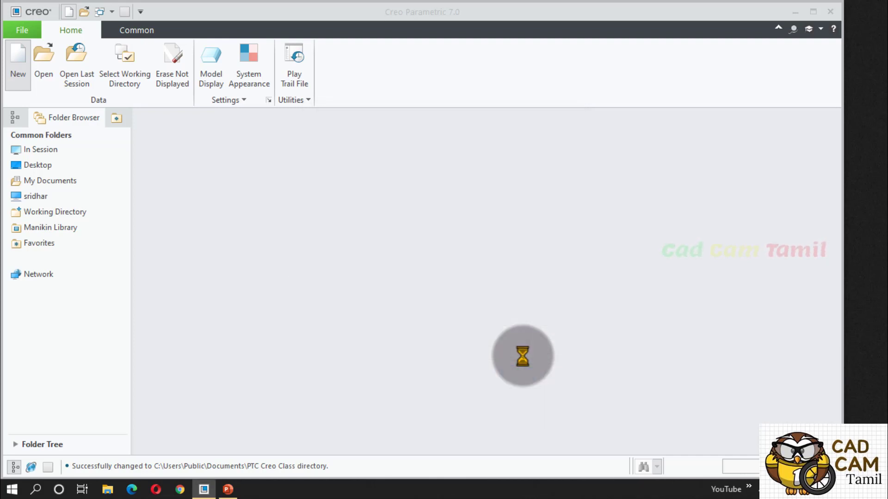
Choose the mmns_part_solid_abs template and create the MB part.
scroll(371, 179, down, 1)
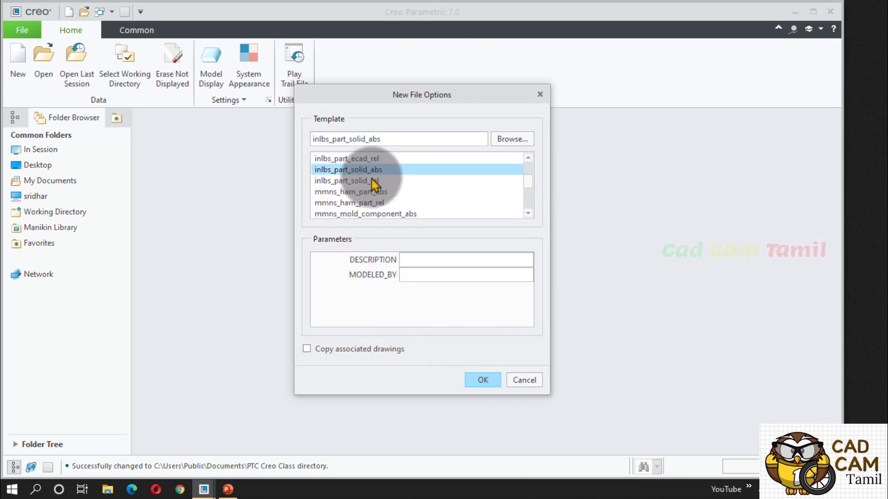
click(365, 191)
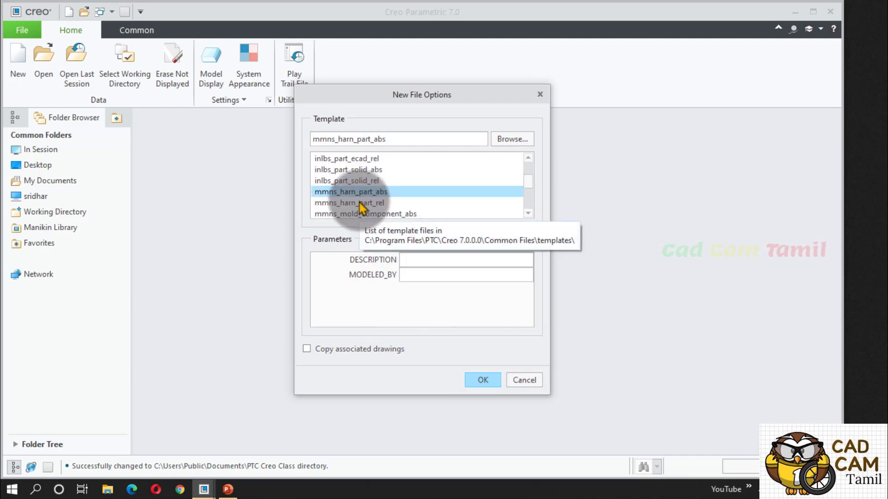
scroll(361, 206, down, 1)
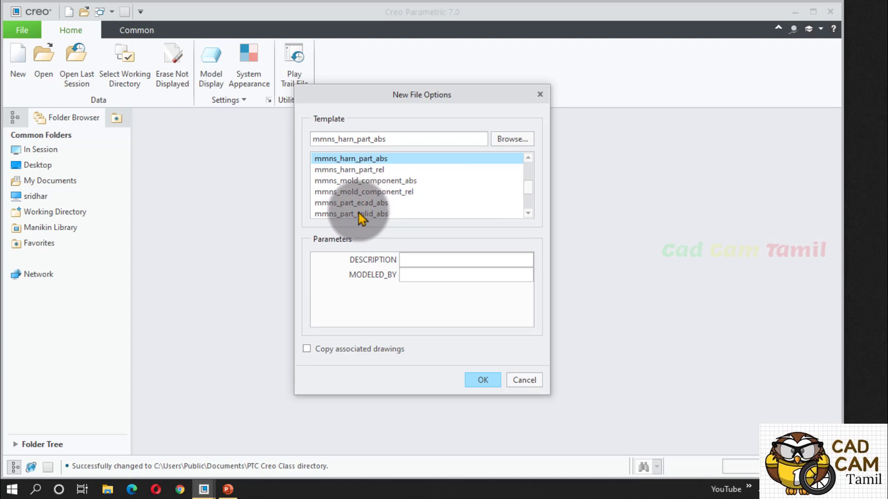
click(360, 214)
scroll(365, 208, down, 1)
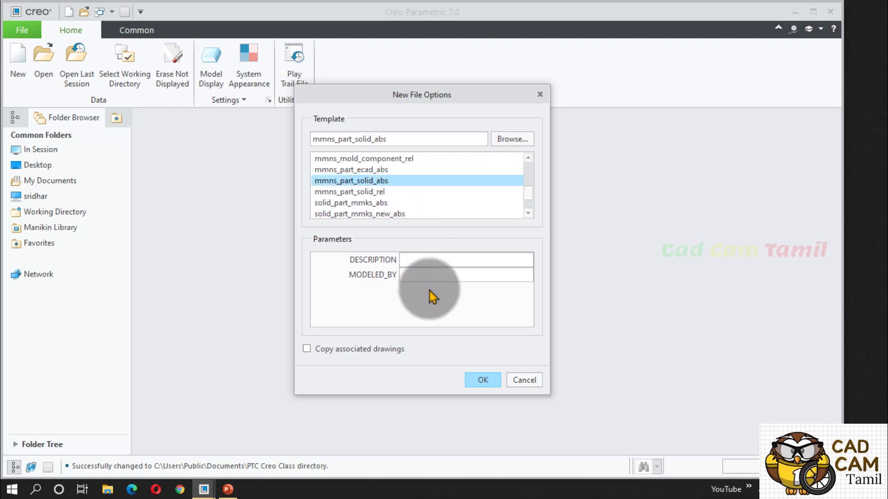
click(465, 378)
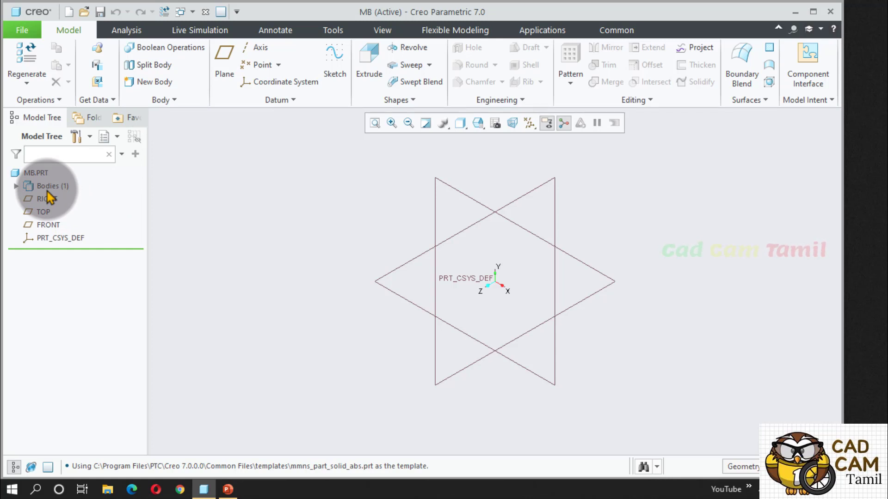
In a tilted view, select the TOP datum plane and start Extrude 1 sketched on it.
click(15, 186)
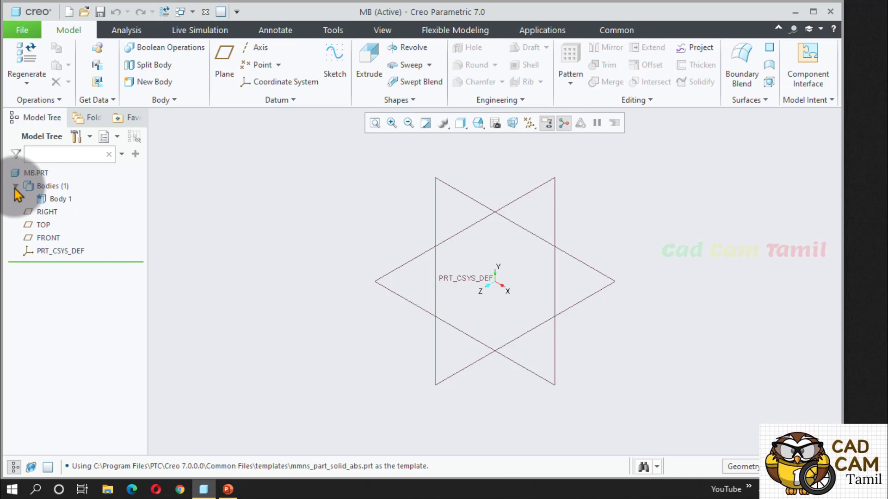
click(15, 186)
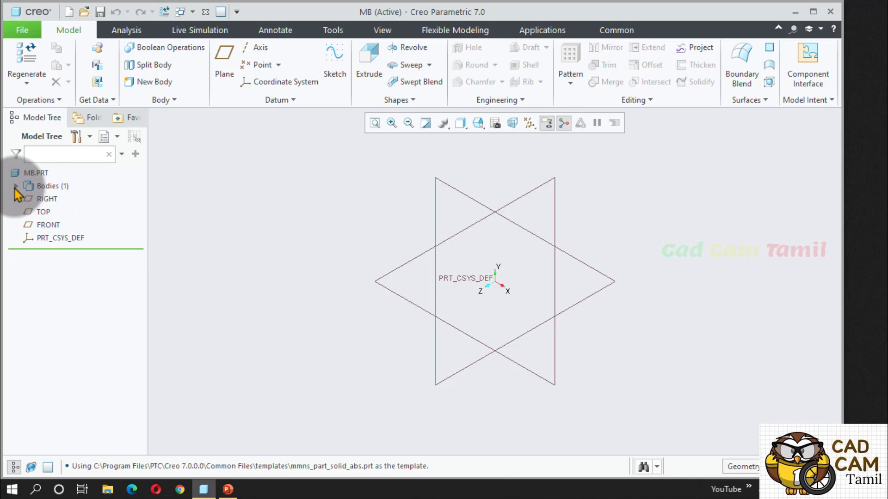
middle_drag(368, 279, 344, 274)
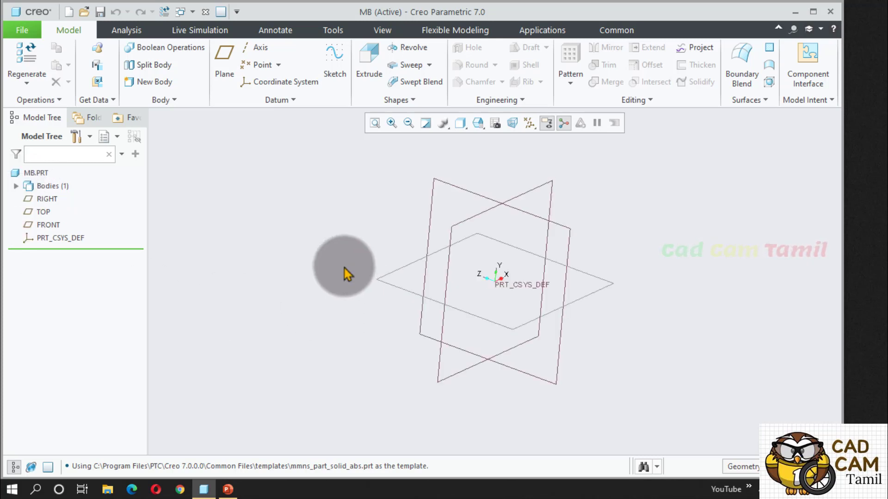
click(438, 254)
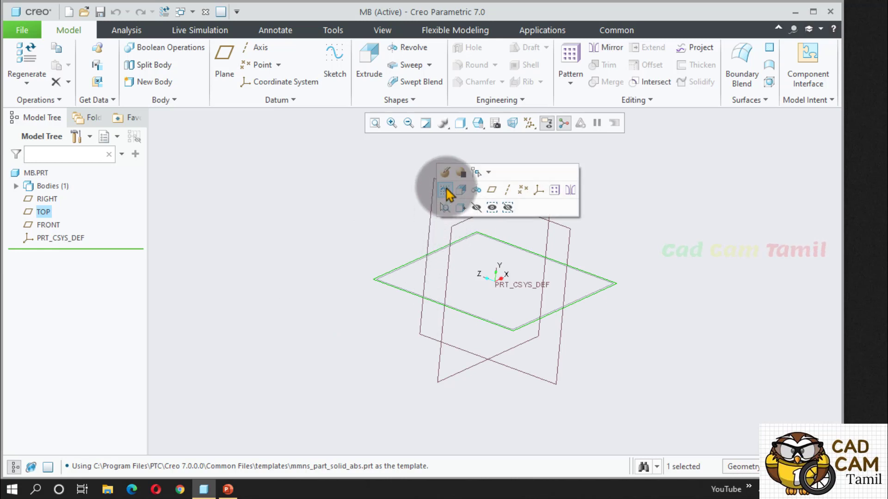
click(460, 191)
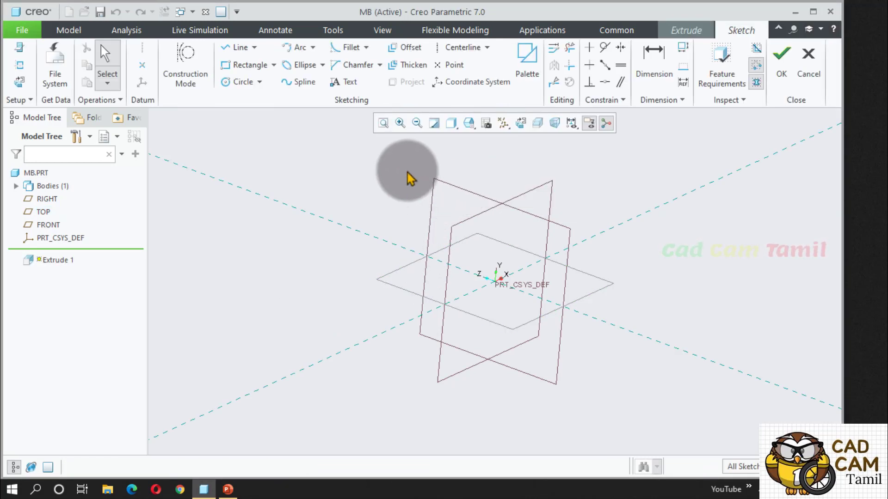
In flat sketch view, draw a rectangle anchored at the origin.
click(520, 123)
click(243, 64)
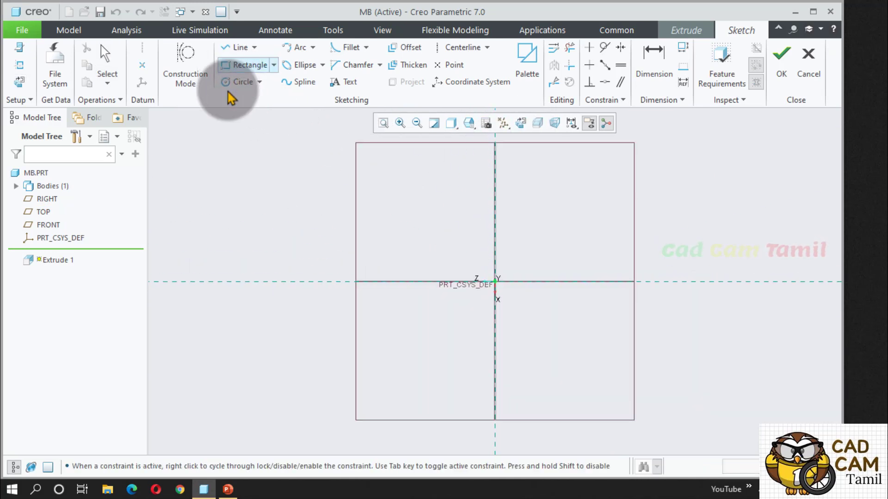
click(495, 282)
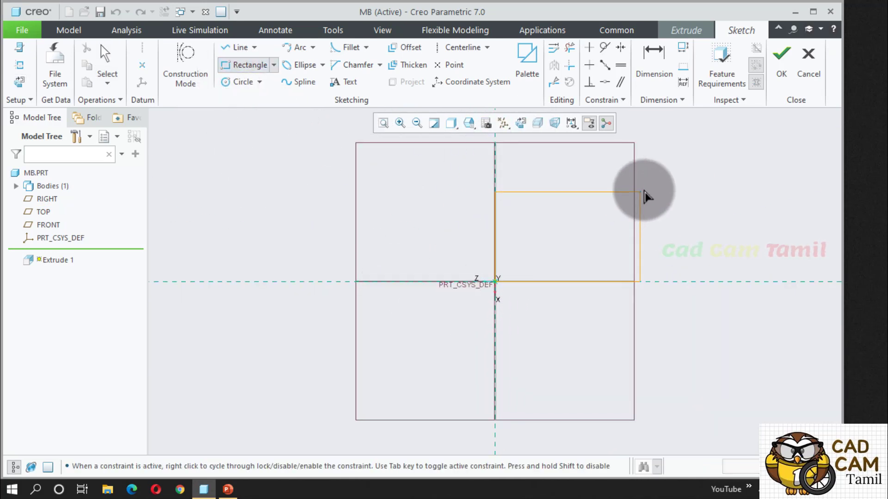
click(643, 189)
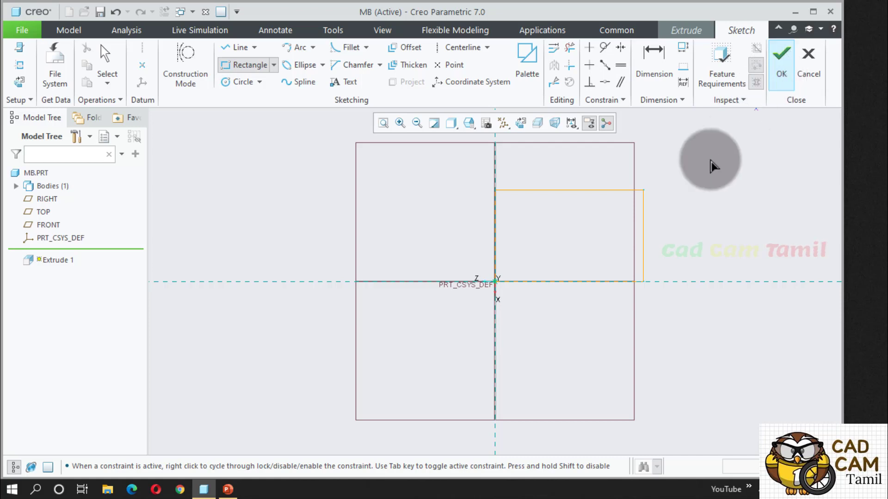
middle_click(647, 208)
Dimension the rectangle 300 by 200 and finish the sketch.
double_click(564, 273)
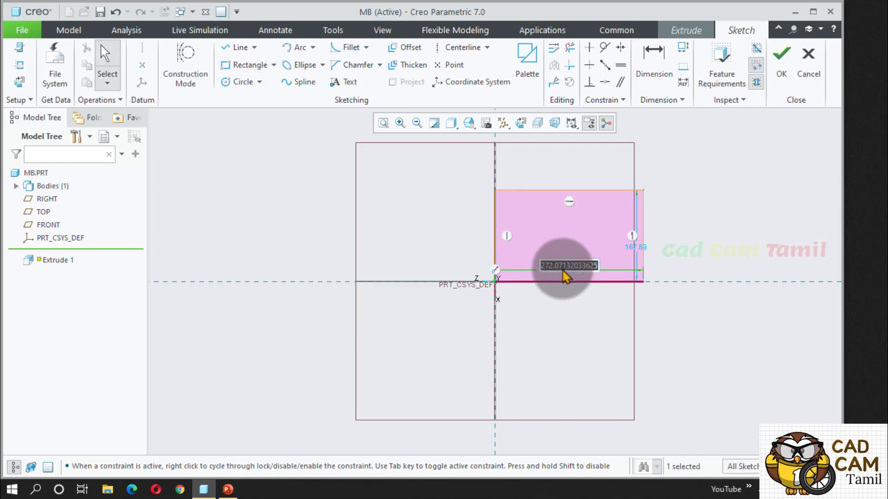
text(300)
key(Return)
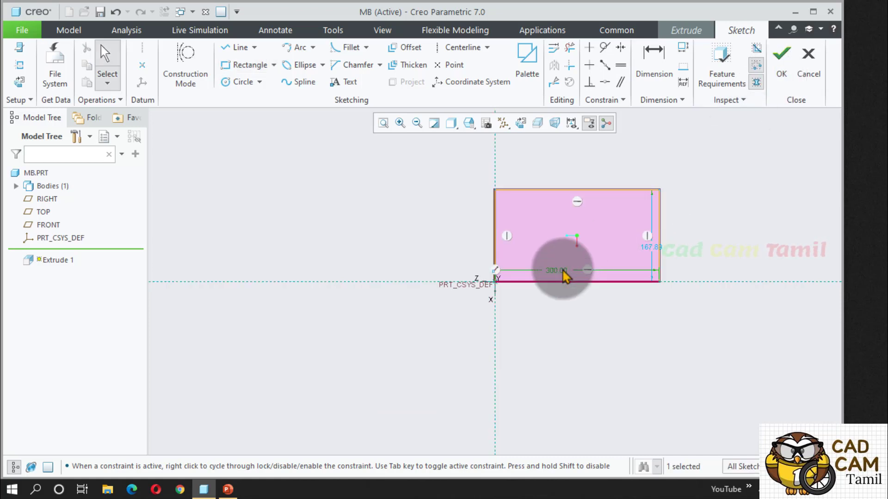
double_click(659, 250)
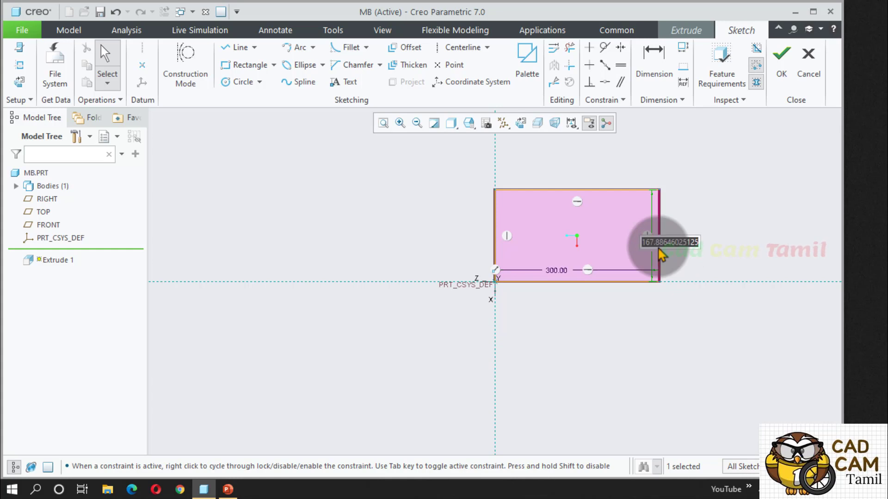
text(250.)
text(0)
key(Return)
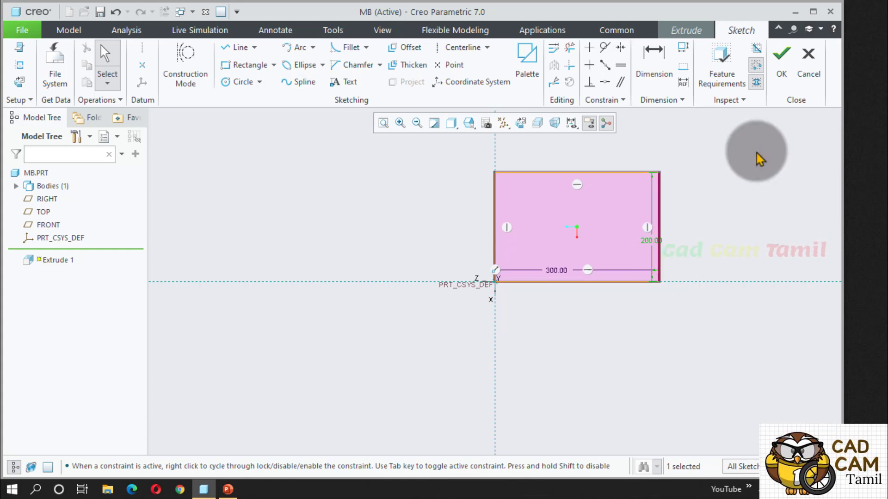
click(781, 60)
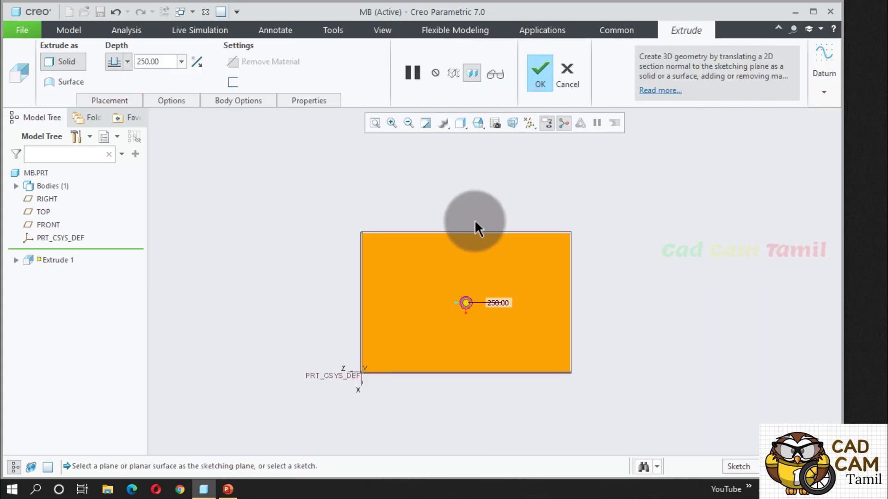
Set the Extrude 1 depth to 20 and accept it as the base plate.
middle_drag(474, 220, 460, 258)
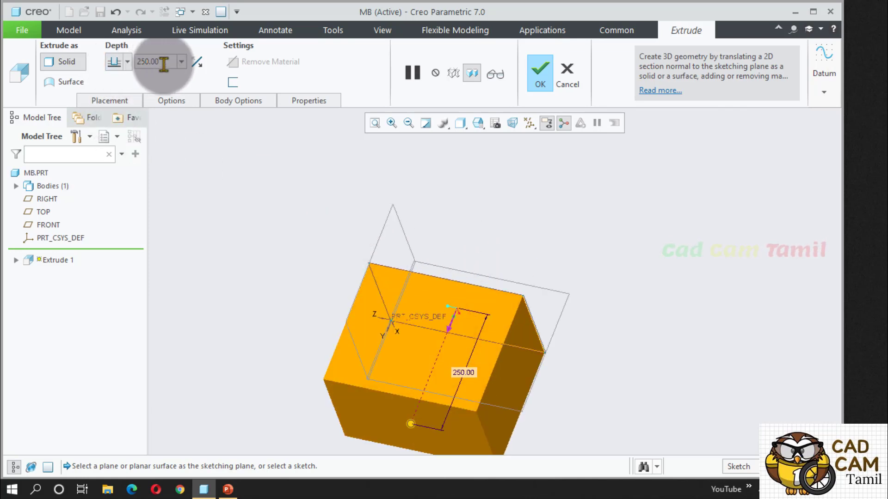
text(20)
key(Return)
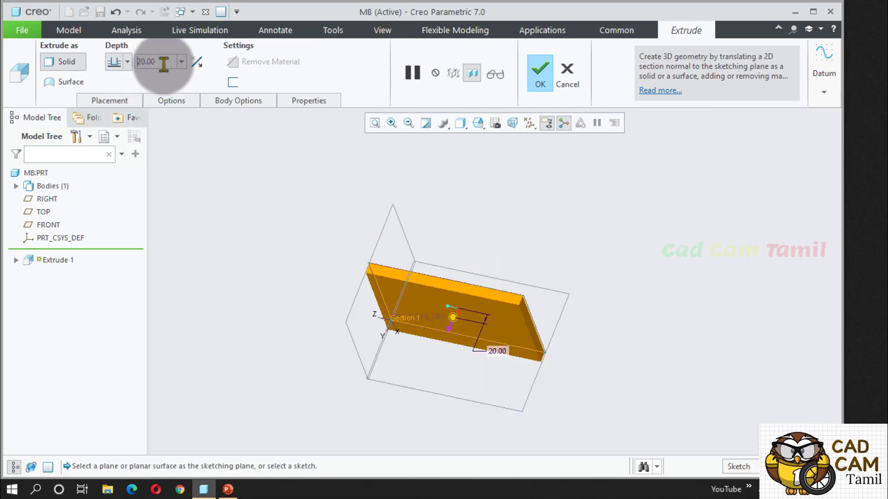
scroll(426, 354, down, 3)
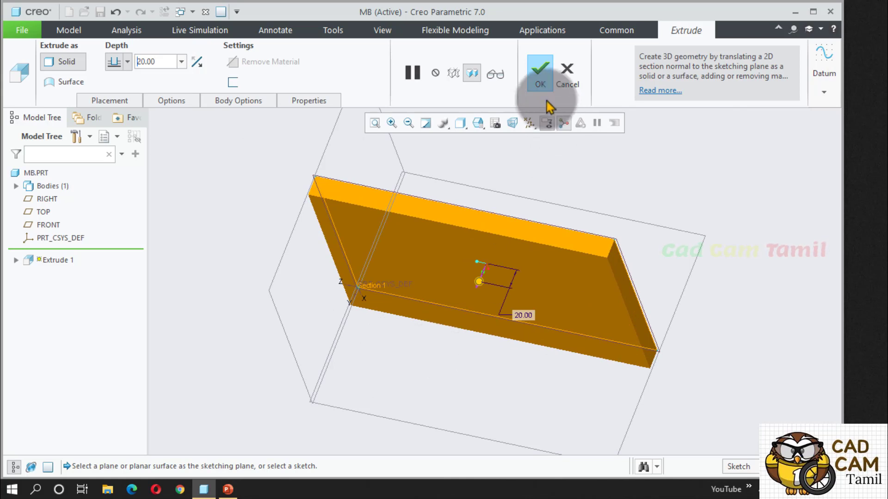
click(544, 81)
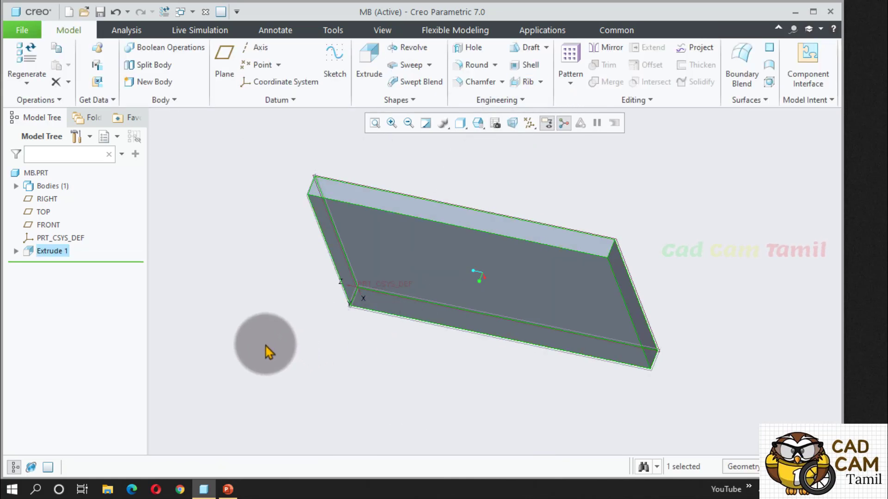
click(260, 332)
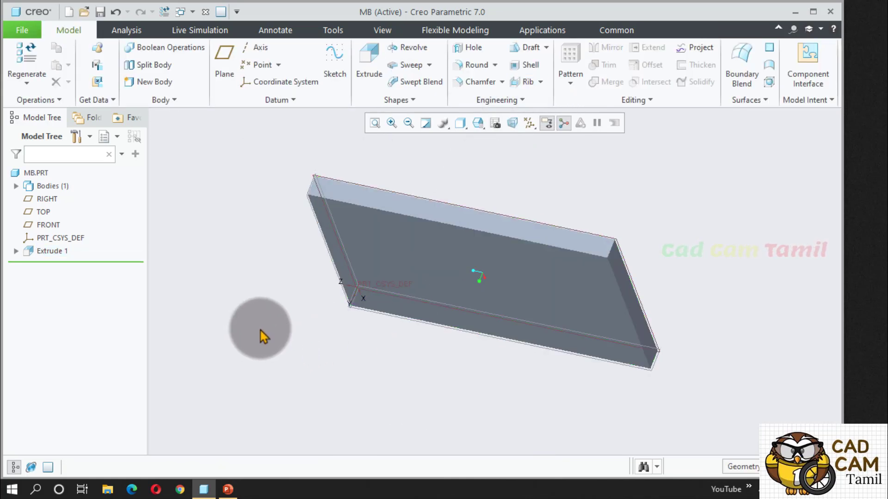
Start Extrude 2 sketched on the base plate's long side face, viewed flat.
click(15, 186)
click(52, 200)
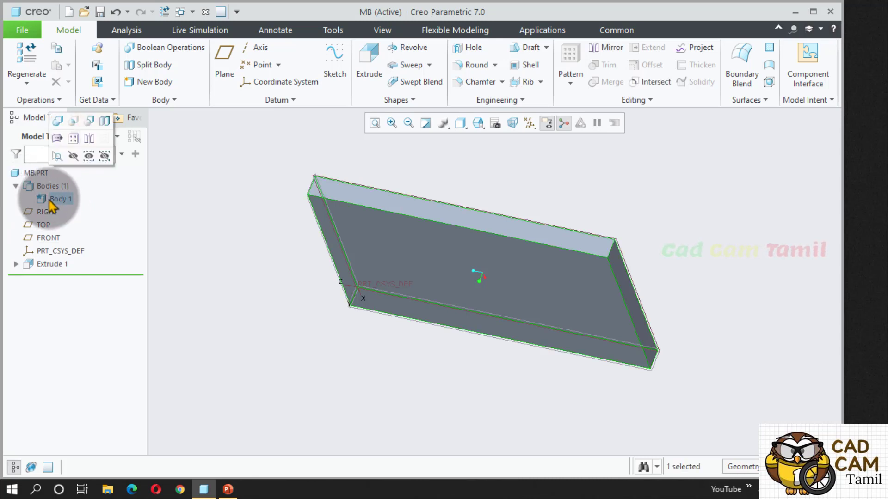
click(236, 381)
middle_drag(237, 383, 264, 301)
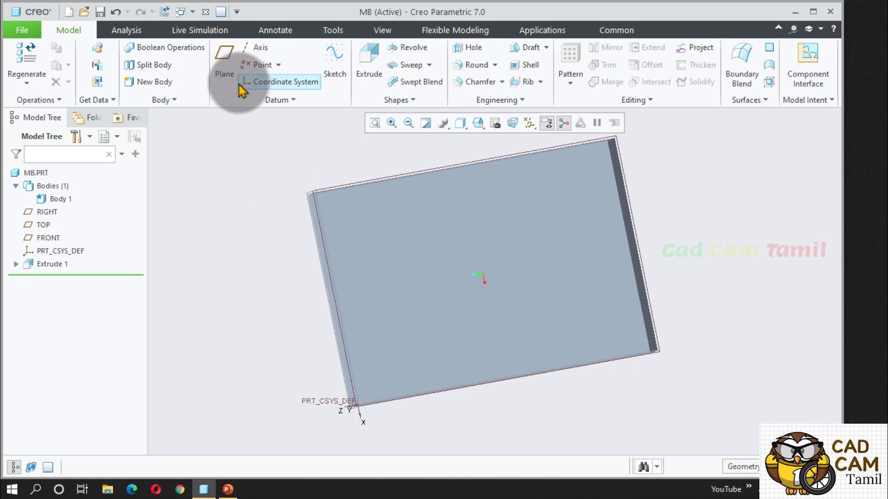
click(369, 62)
middle_drag(250, 217, 326, 302)
click(507, 257)
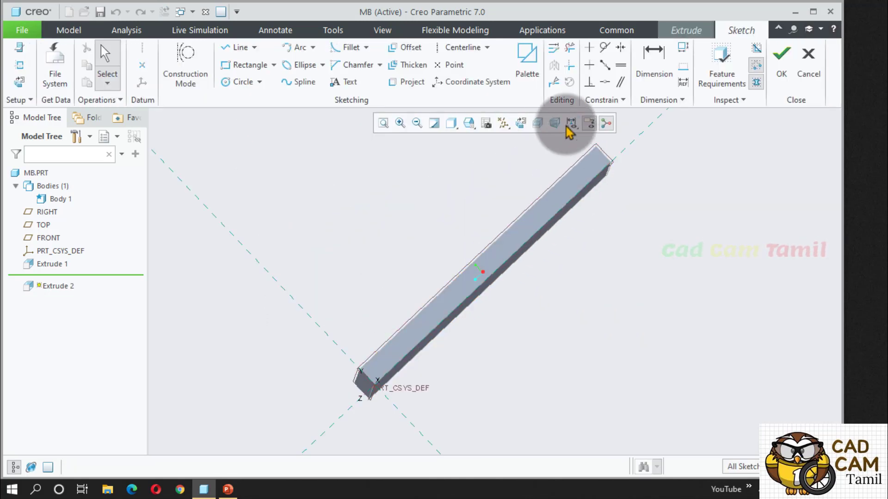
click(550, 124)
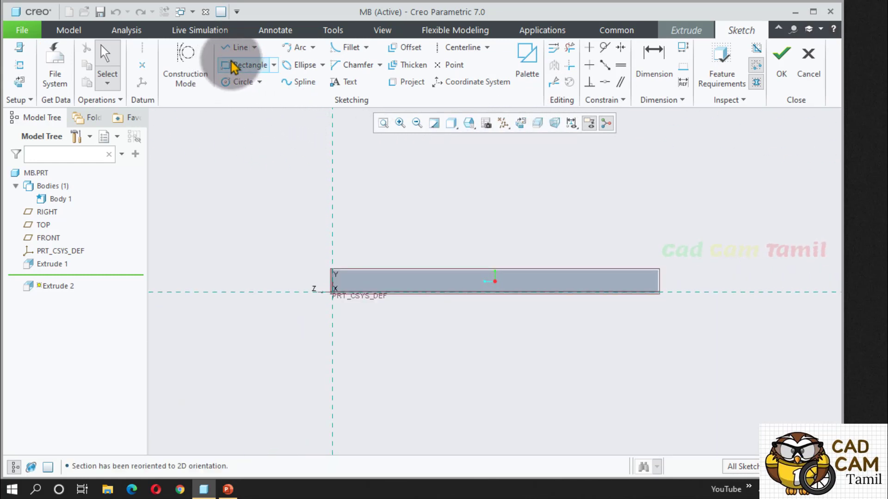
Draw the closed stepped outline with a slot, starting and ending at the plate's top-left corner.
click(236, 49)
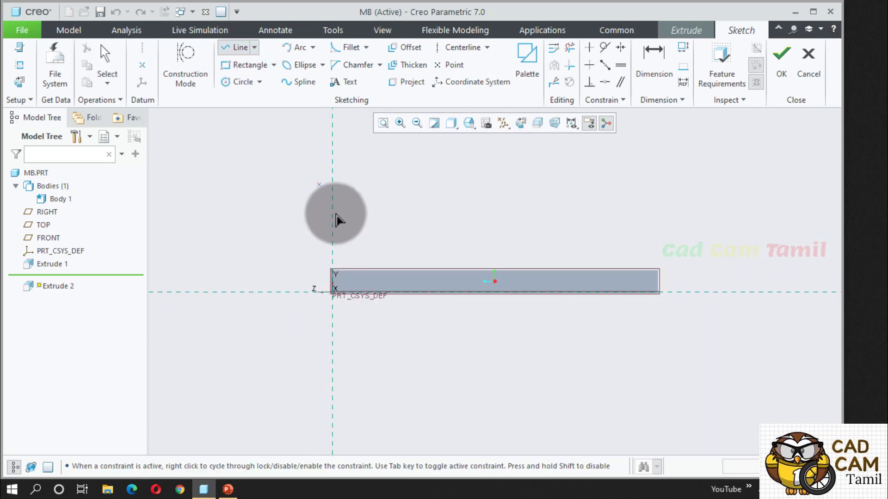
click(333, 272)
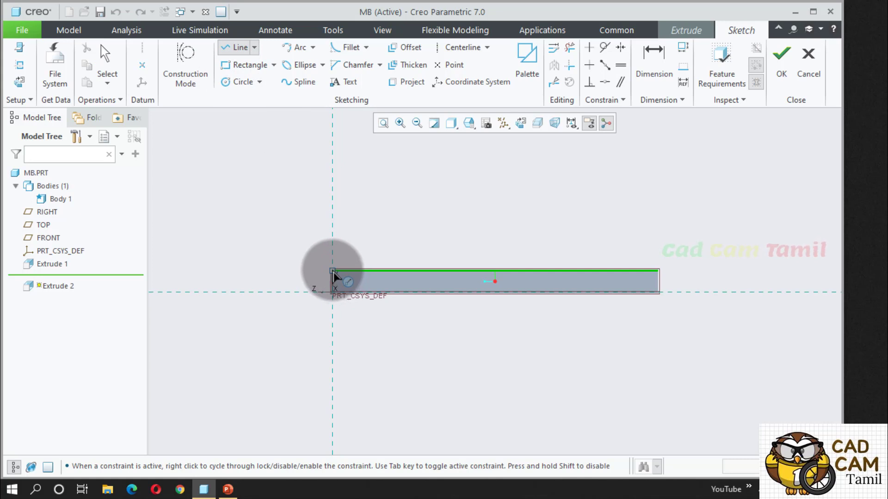
click(331, 216)
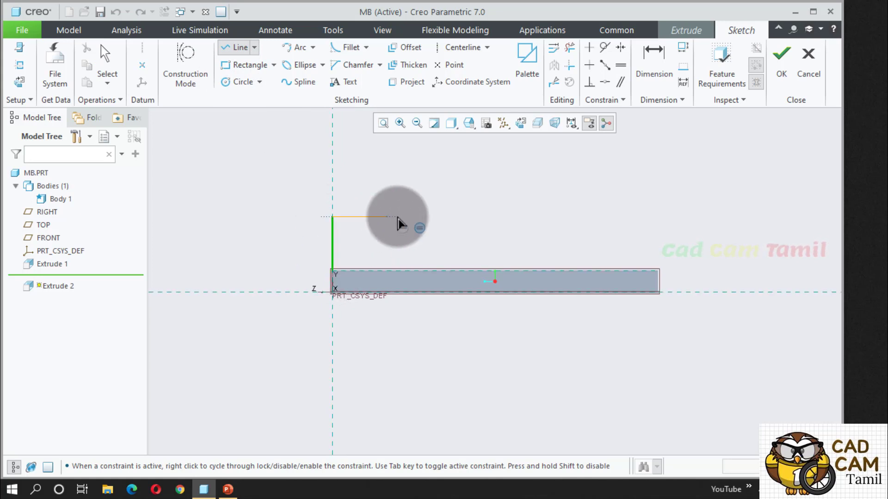
click(461, 217)
click(461, 236)
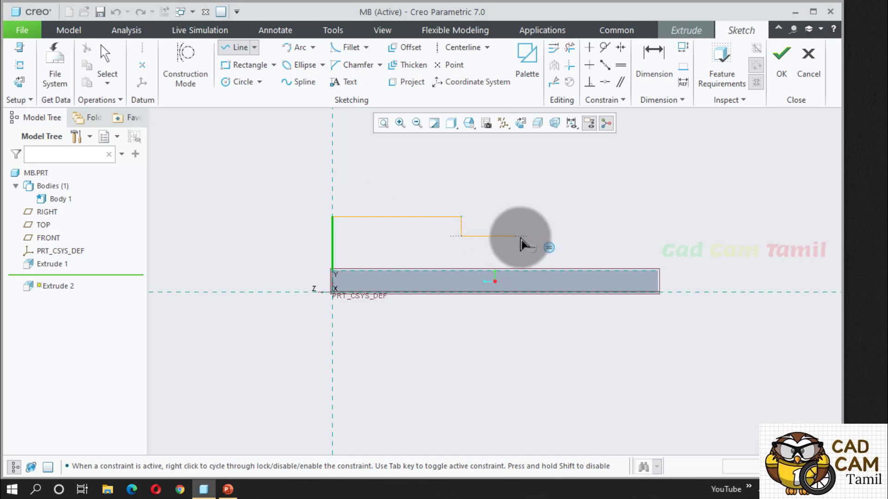
click(542, 236)
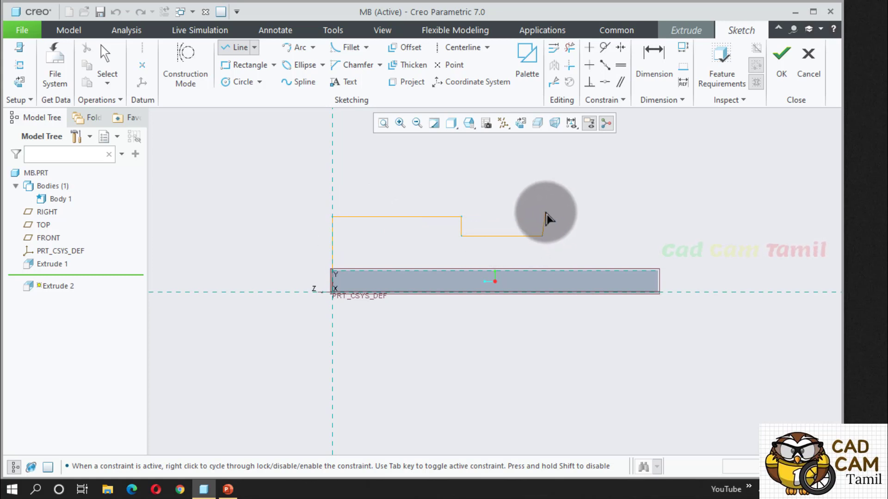
click(542, 216)
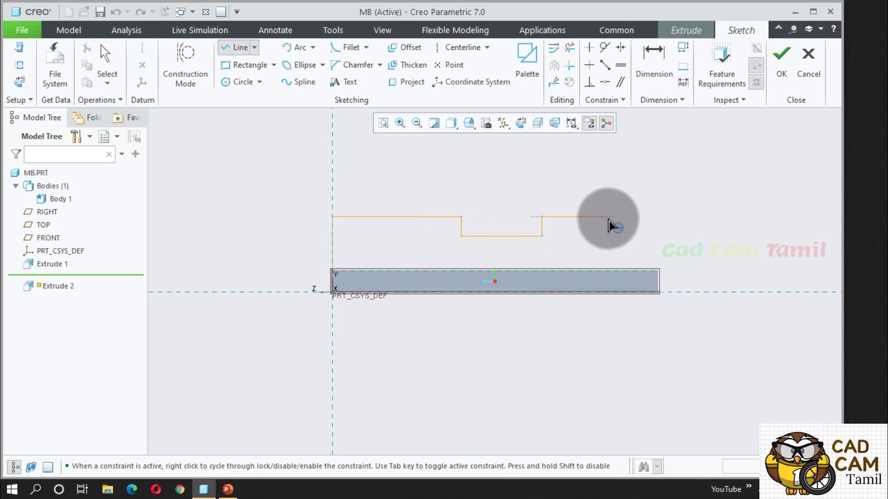
click(658, 216)
click(659, 270)
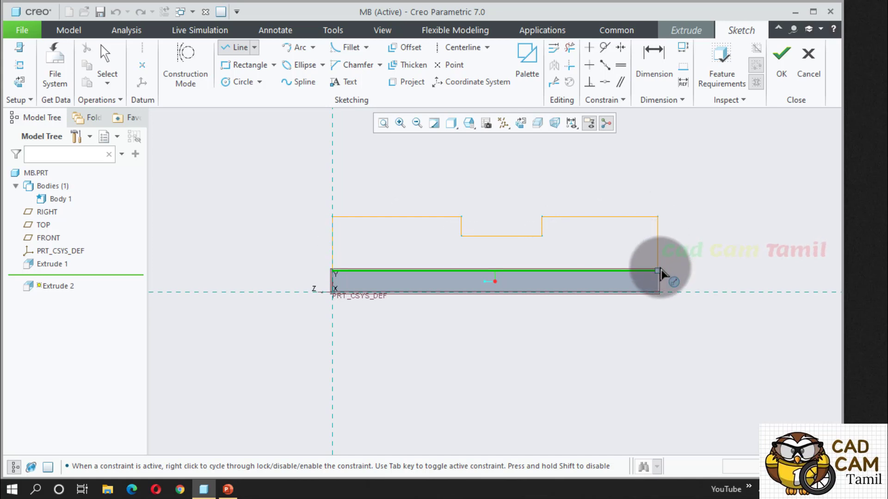
click(338, 274)
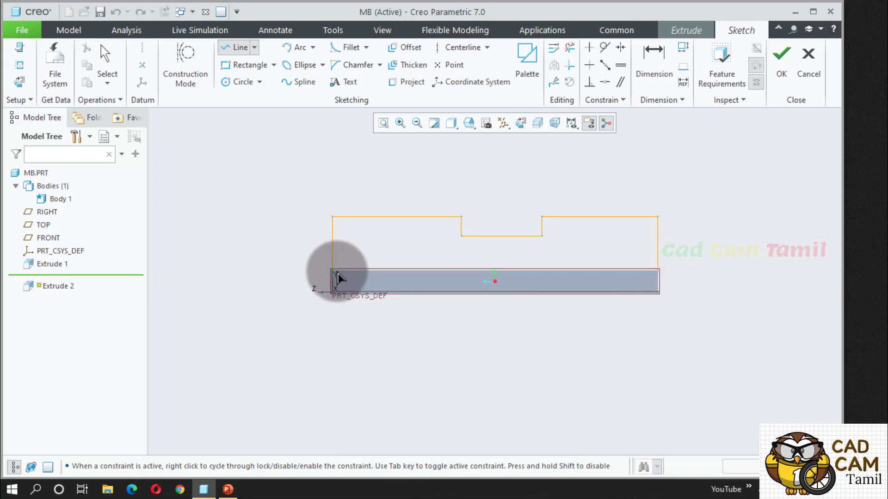
middle_click(283, 224)
scroll(283, 223, down, 2)
scroll(390, 214, up, 3)
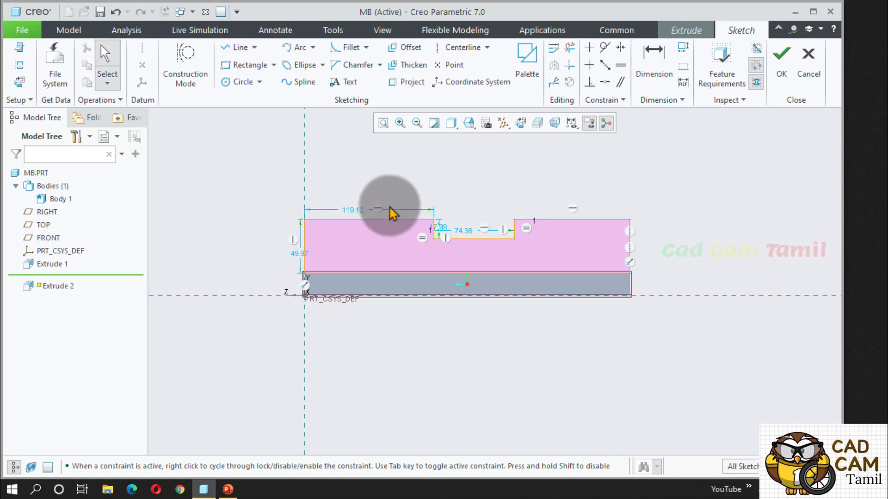
Dimension the profile: height 30, left step 100, slot width 100, slot depth 20.
double_click(302, 268)
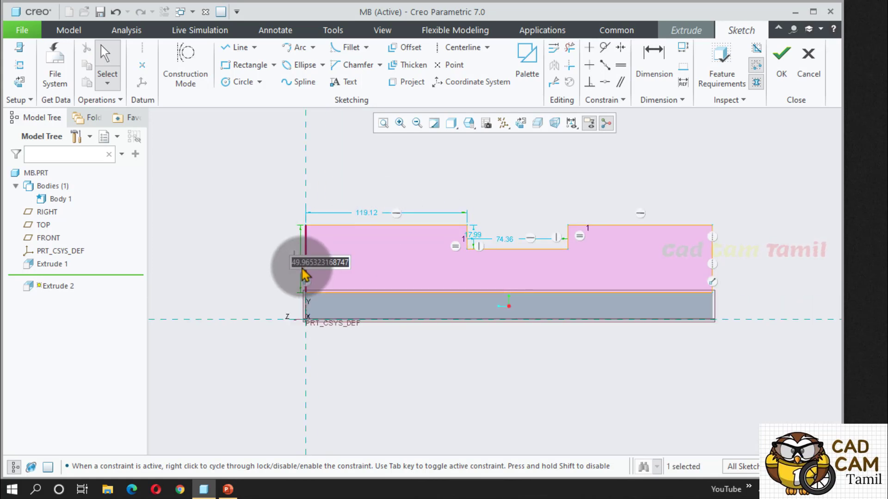
text(30)
key(Return)
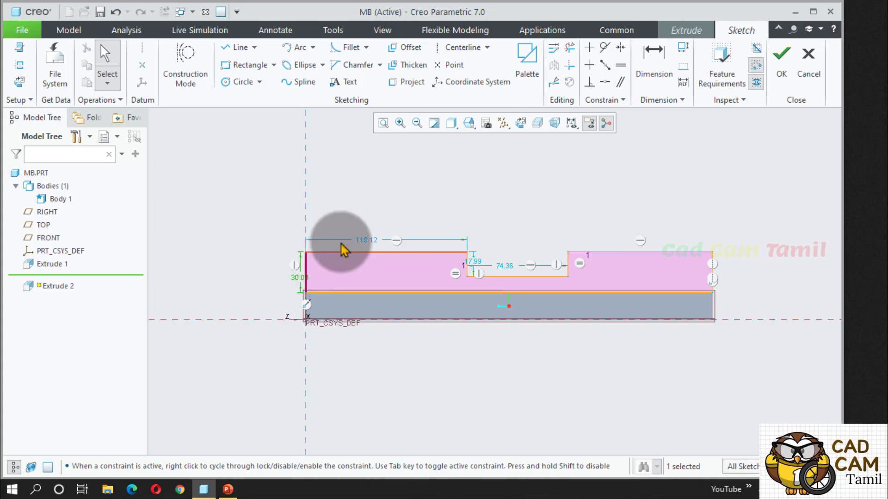
double_click(367, 241)
text(100)
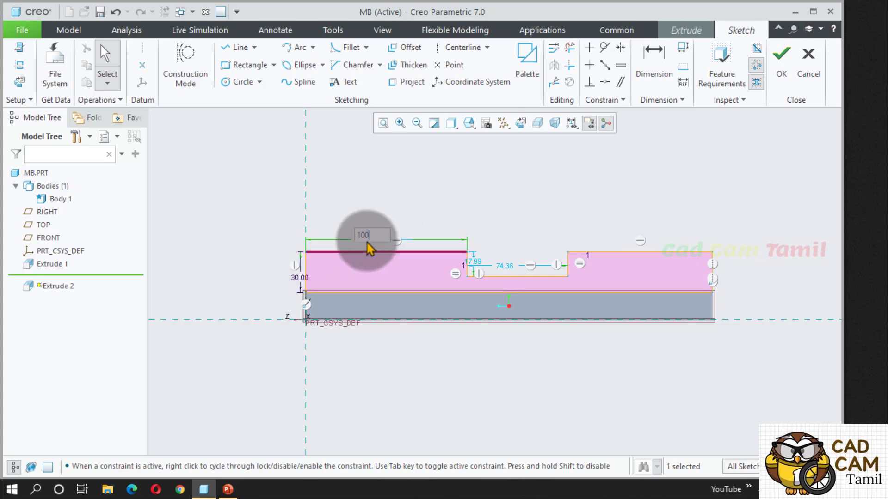
key(Return)
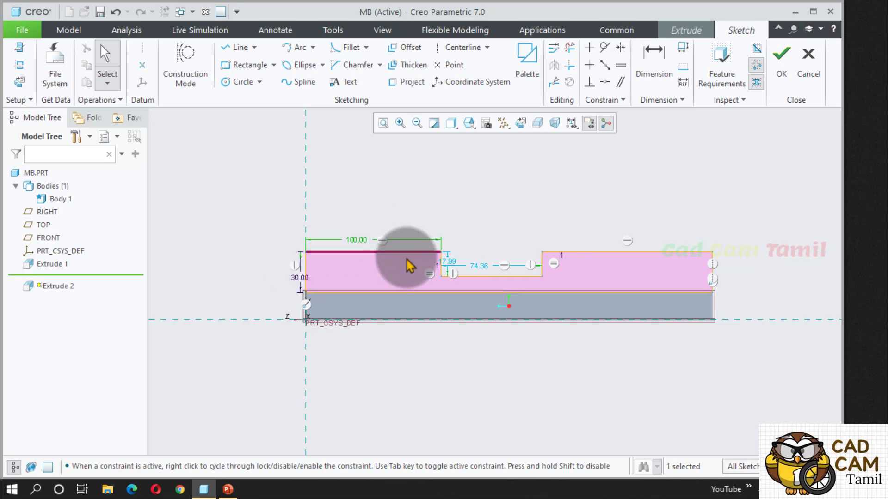
double_click(484, 267)
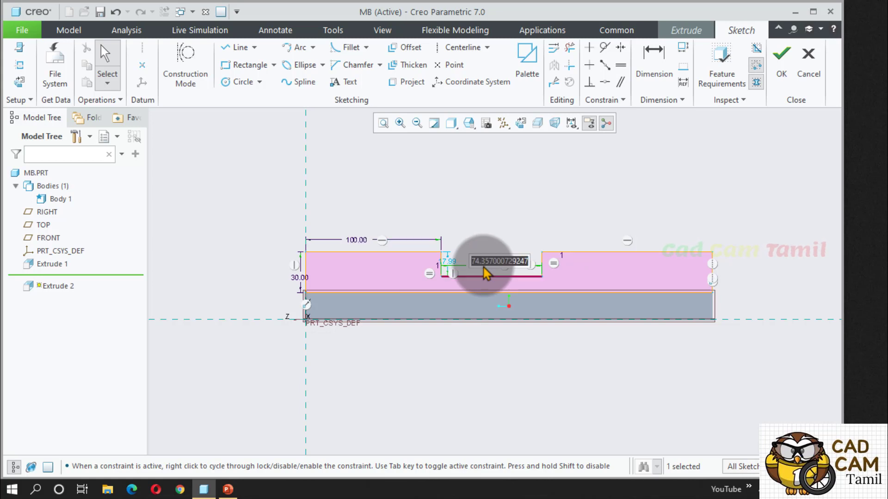
text(100)
key(Return)
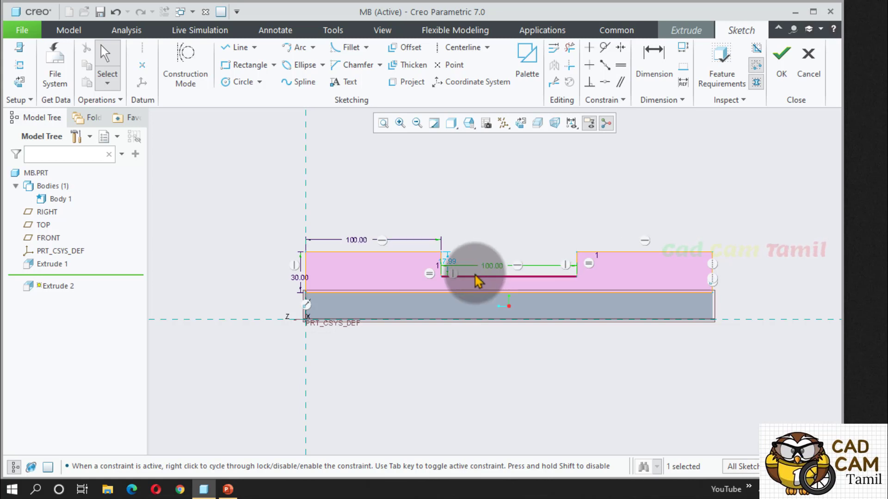
double_click(453, 264)
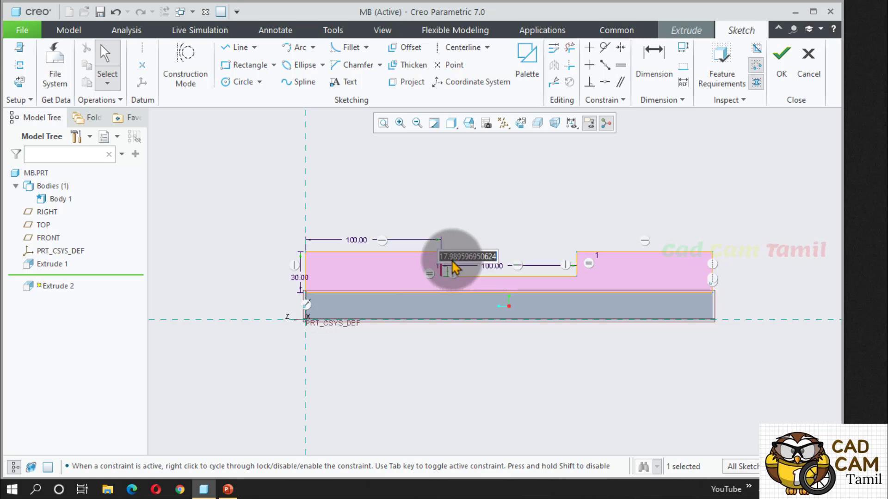
text(20)
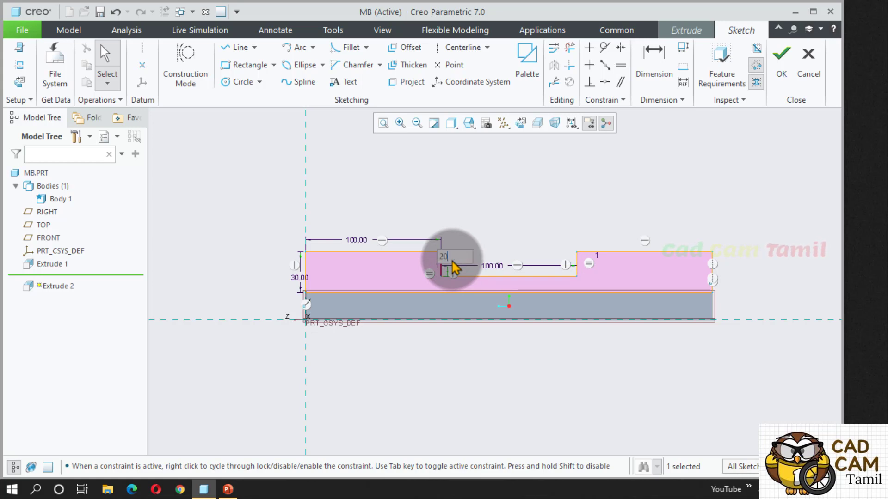
key(Return)
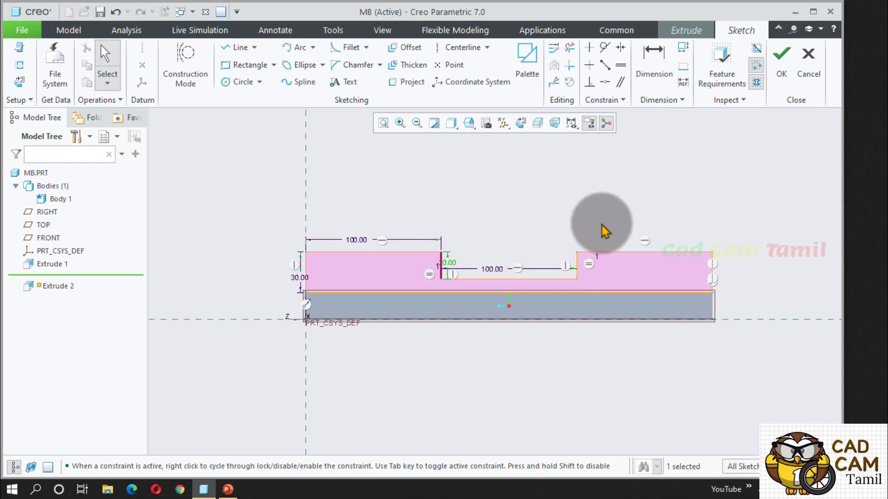
key(ctrl+d)
Flip the extrusion direction and extrude up to the plate's opposite side face.
click(781, 63)
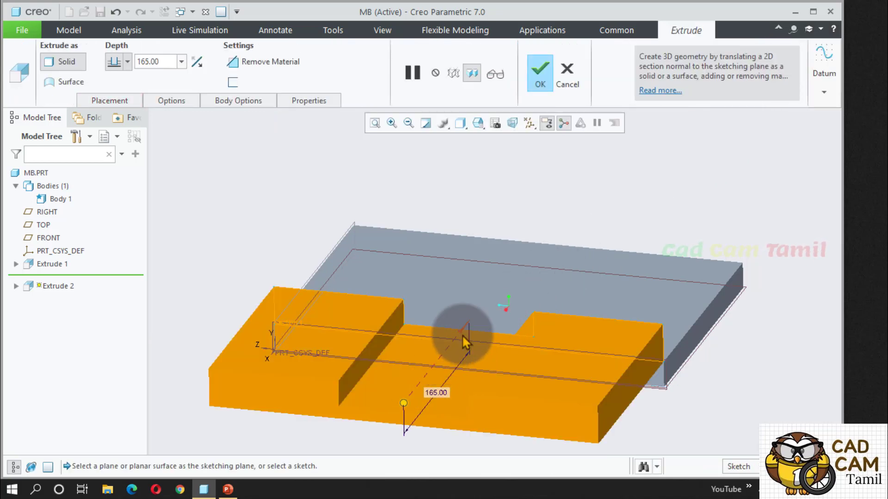
click(462, 329)
middle_drag(553, 207, 601, 225)
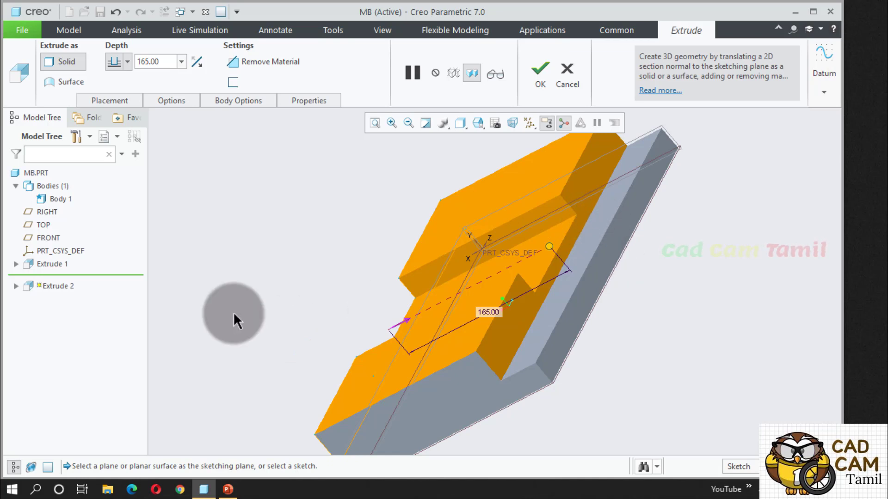
click(128, 62)
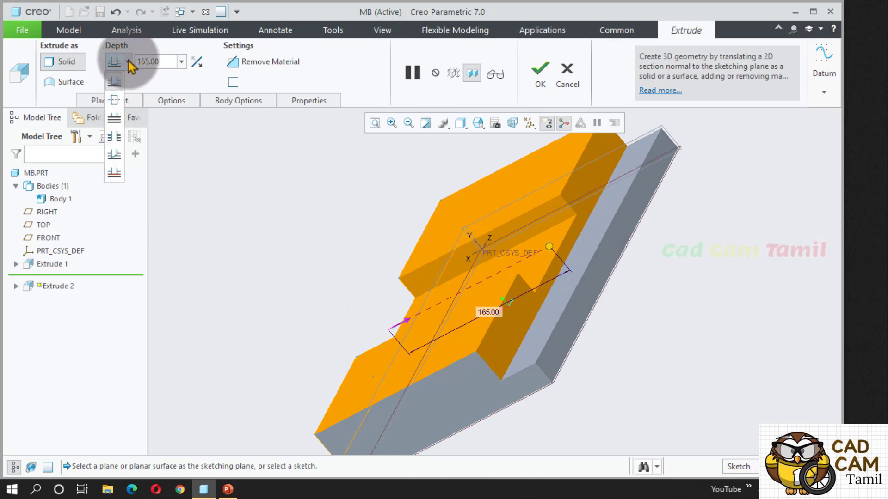
click(118, 175)
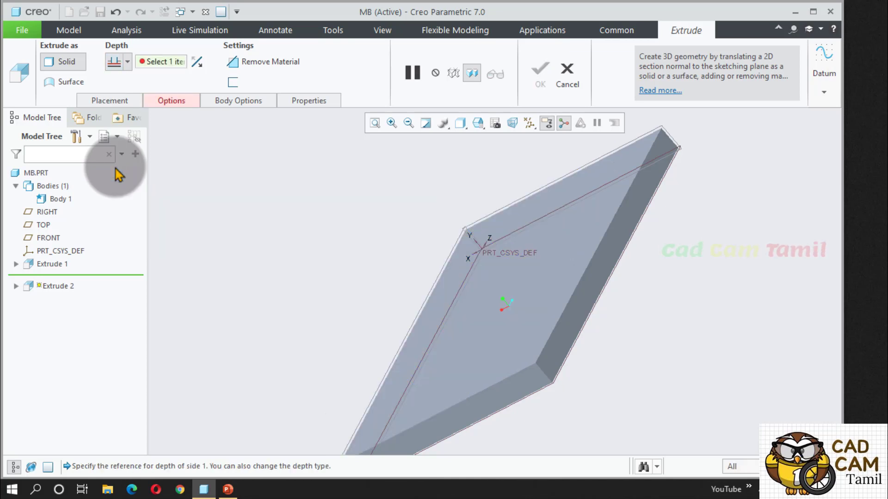
click(600, 283)
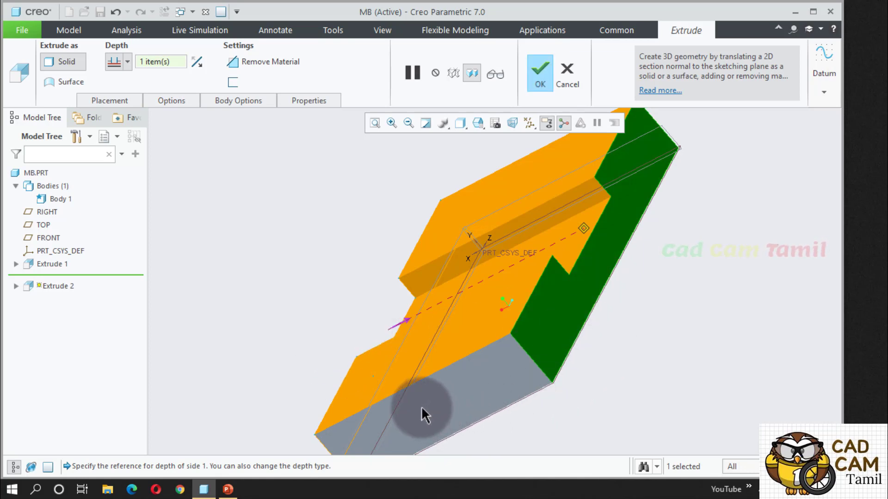
Make the stepped block a new body, Body 2, and finish Extrude 2.
click(250, 104)
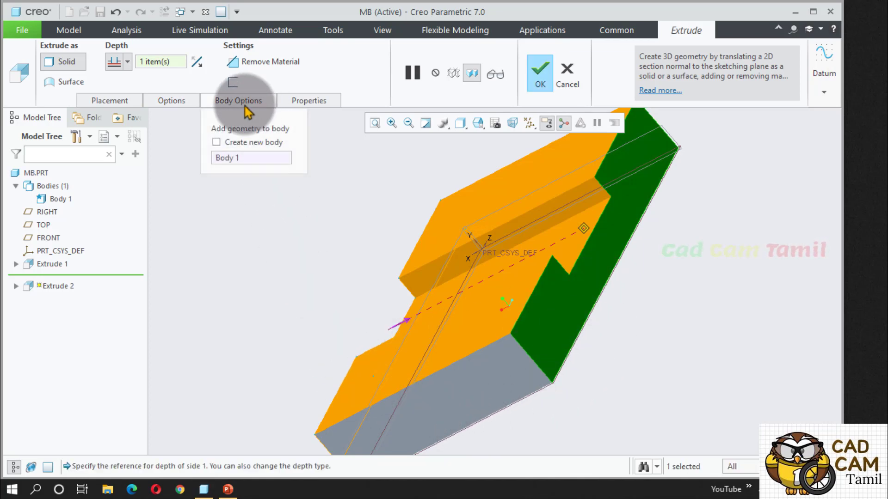
click(217, 143)
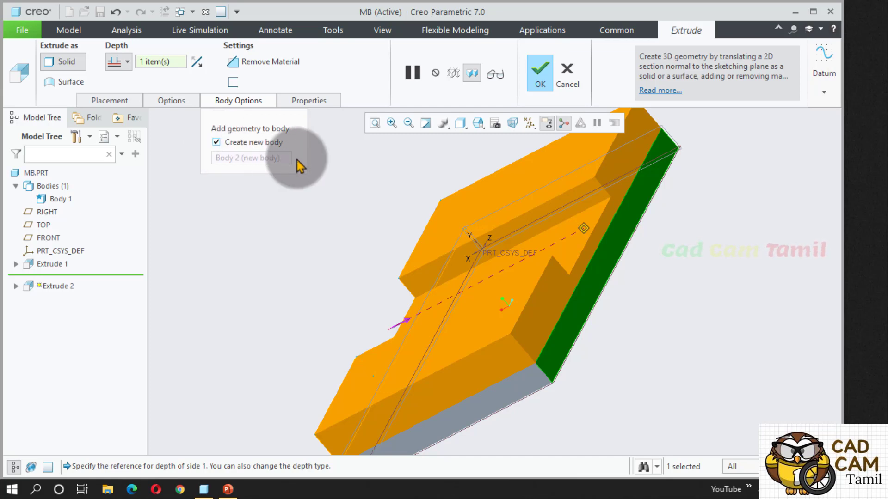
click(538, 75)
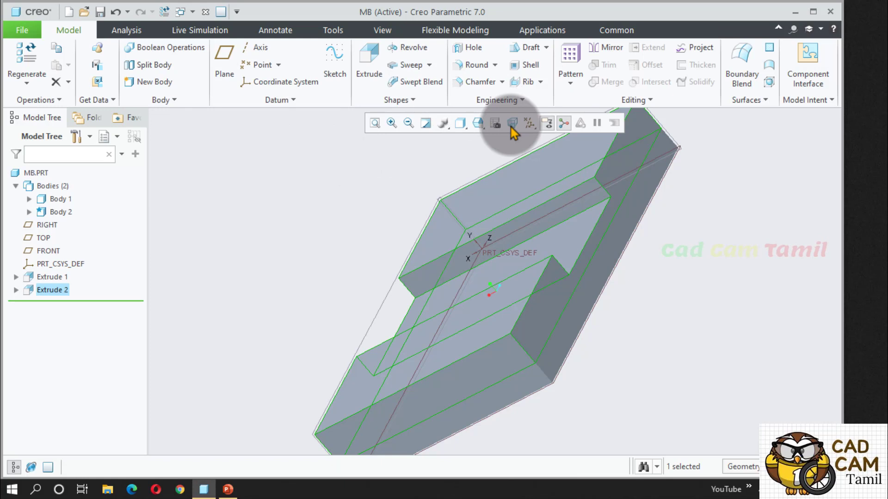
click(283, 252)
middle_drag(284, 252, 364, 237)
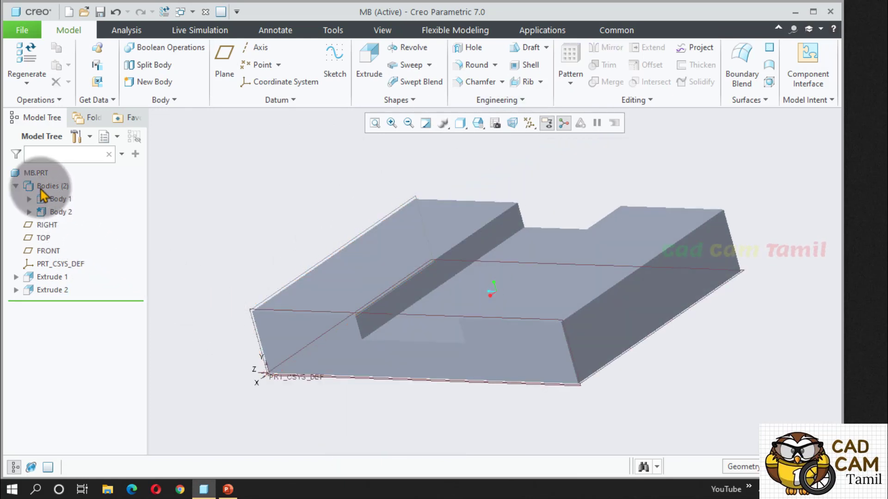
click(61, 201)
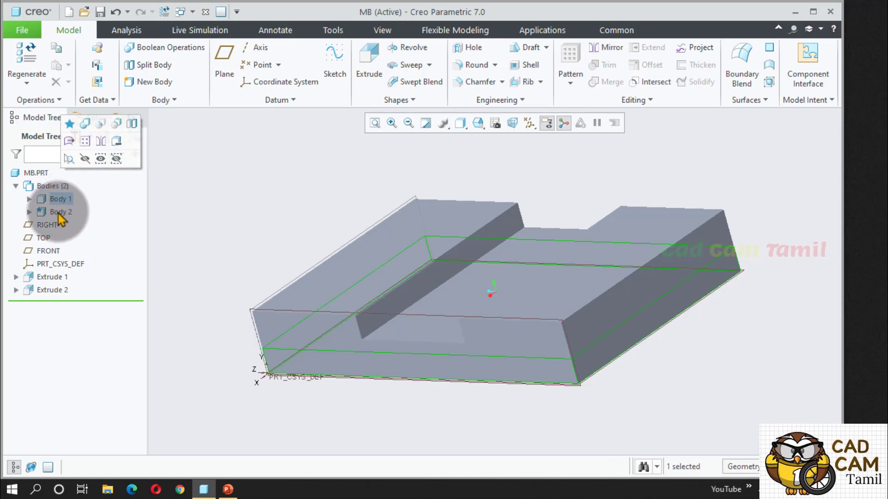
click(60, 213)
click(252, 225)
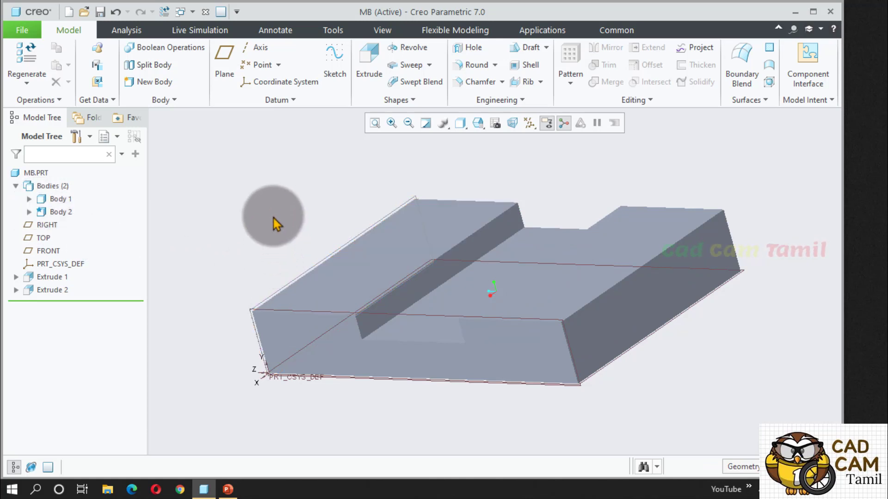
click(331, 279)
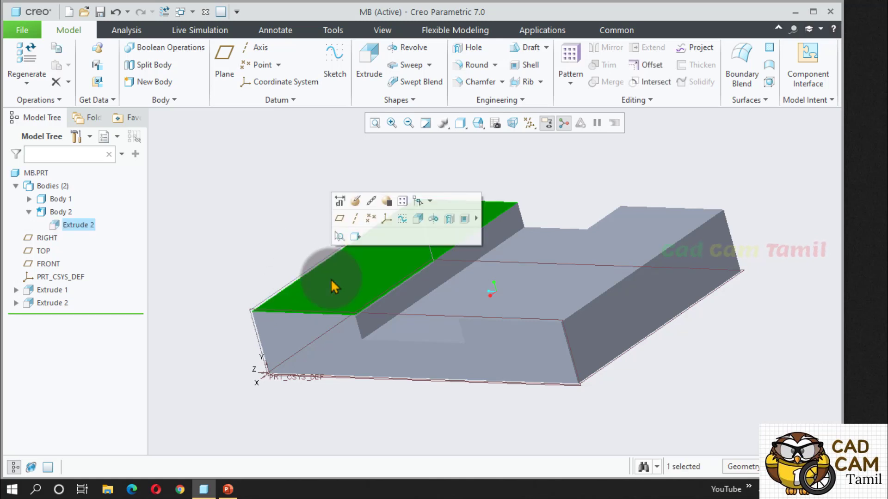
Sketch a rectangle on the block's top face from the origin to the centerline, completing Sketch 1.
click(405, 222)
click(522, 124)
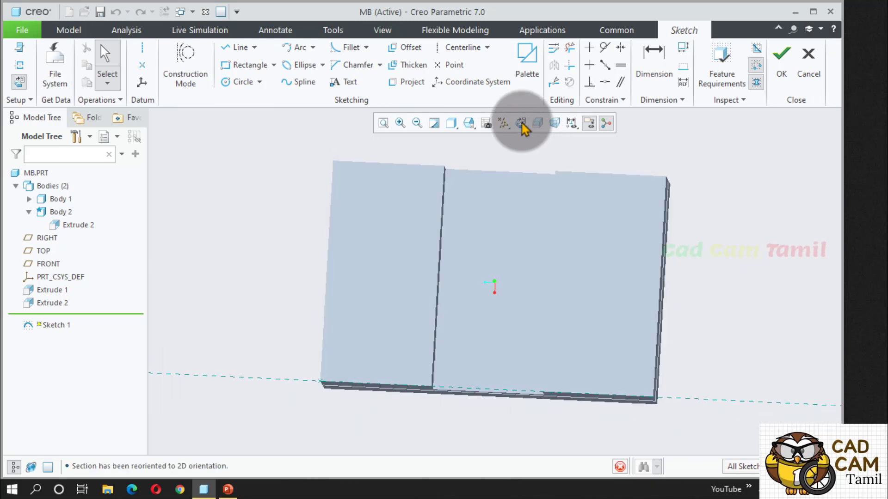
click(227, 65)
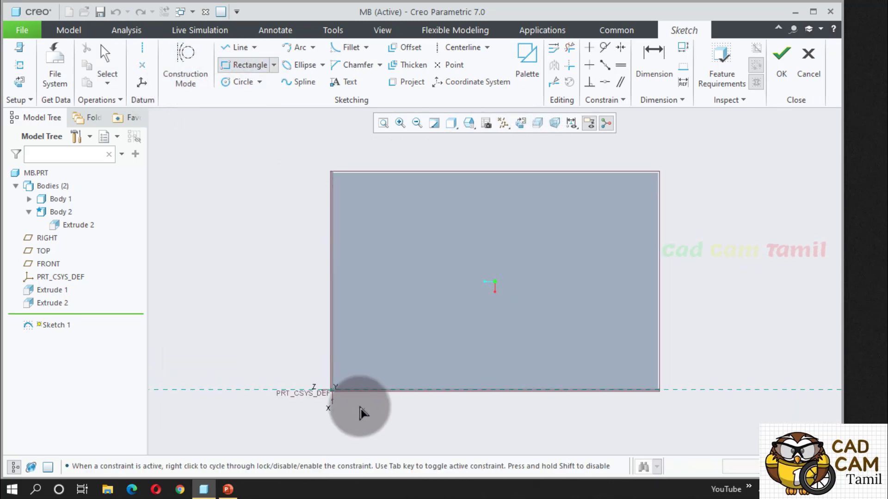
click(336, 392)
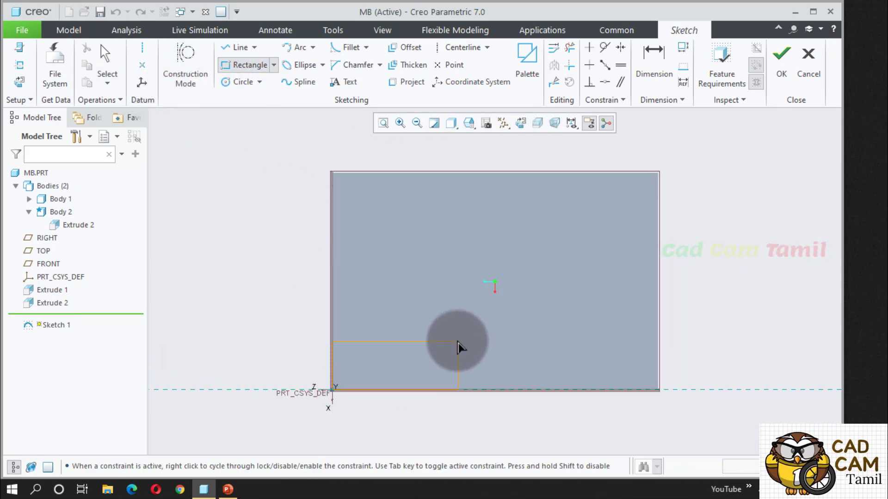
click(436, 356)
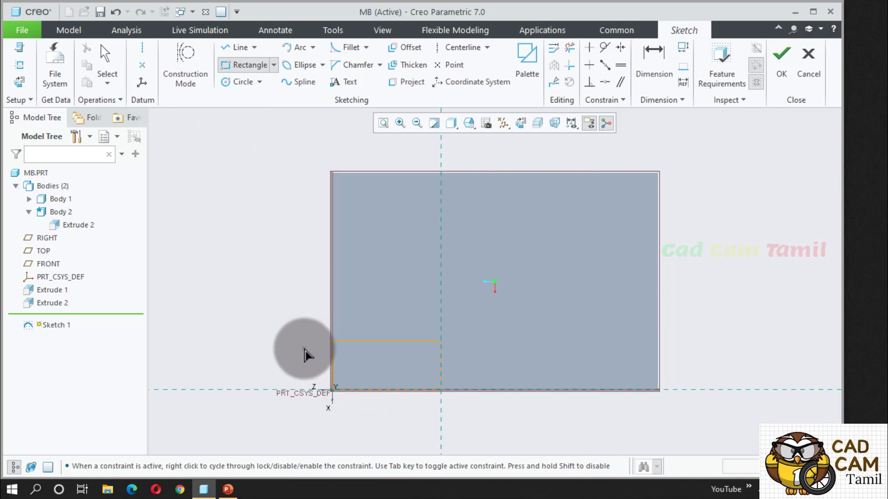
middle_click(302, 353)
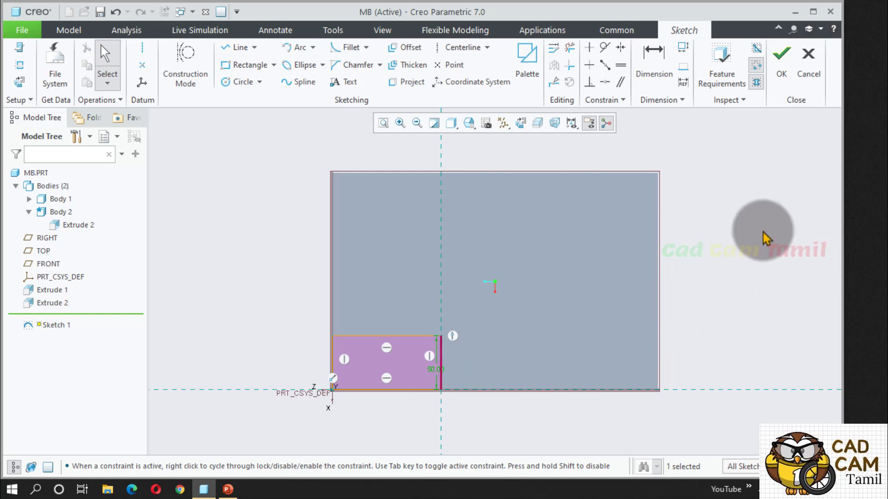
click(782, 62)
mouse_move(693, 342)
middle_down()
mouse_move(693, 277)
mouse_move(671, 298)
mouse_move(494, 192)
middle_up()
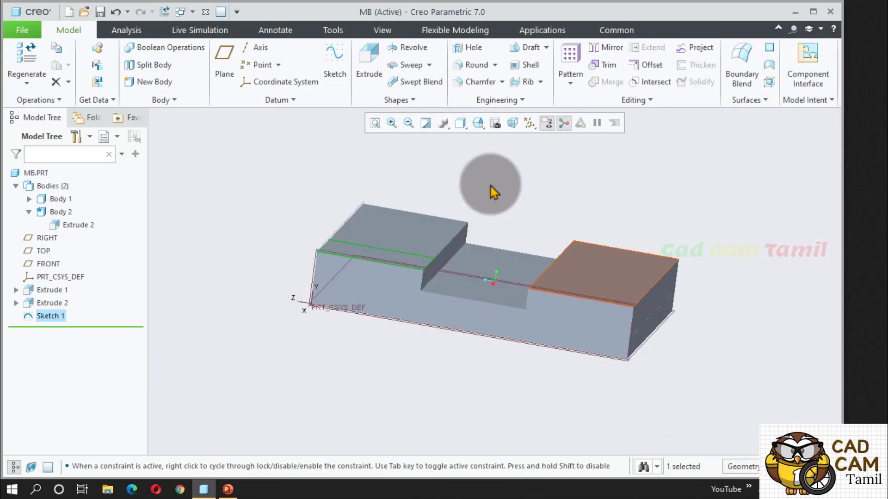
Extrude Sketch 1 upward 75 as a new body, Body 3.
click(372, 77)
mouse_move(412, 218)
middle_down()
mouse_move(360, 213)
mouse_move(369, 222)
mouse_move(414, 196)
mouse_move(409, 208)
middle_up()
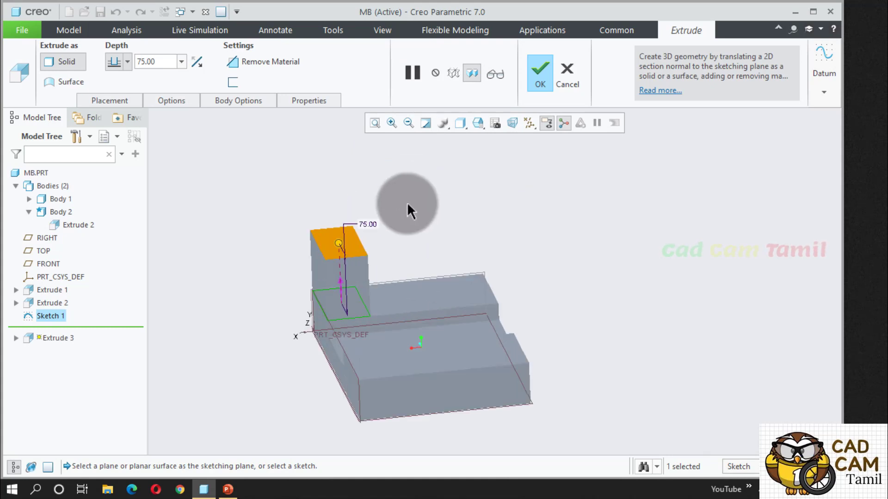
click(209, 101)
click(216, 142)
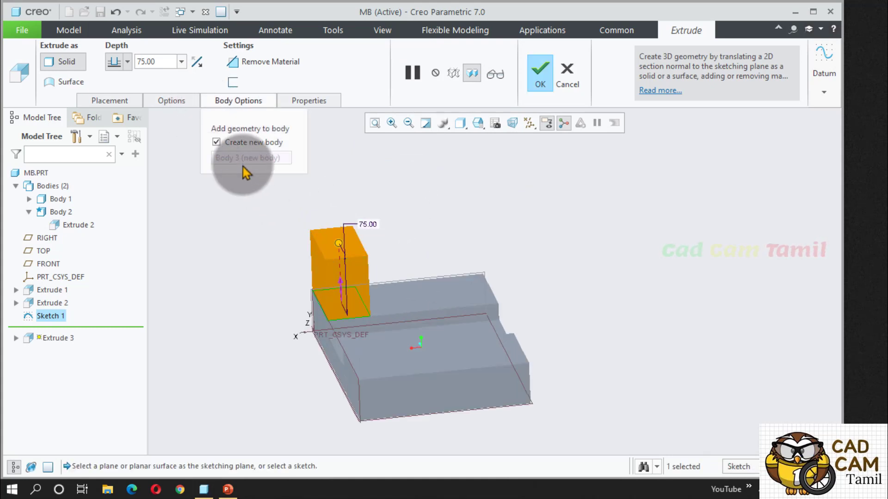
click(538, 82)
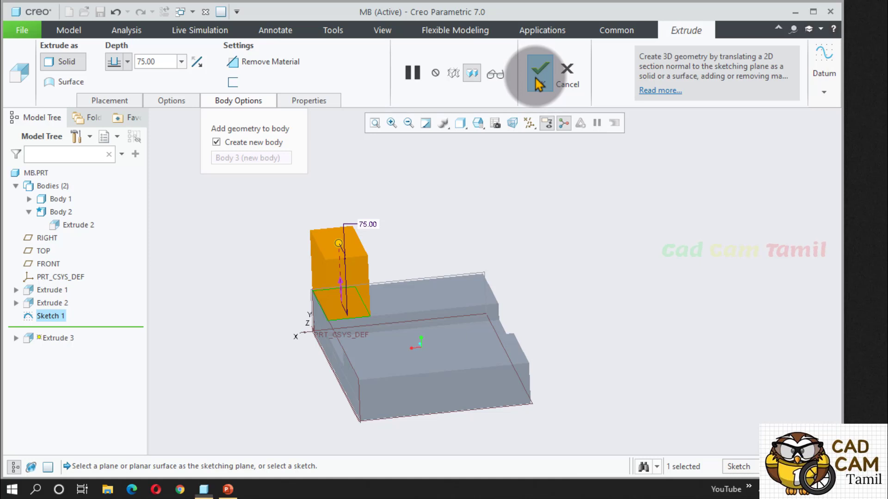
middle_drag(570, 295, 535, 293)
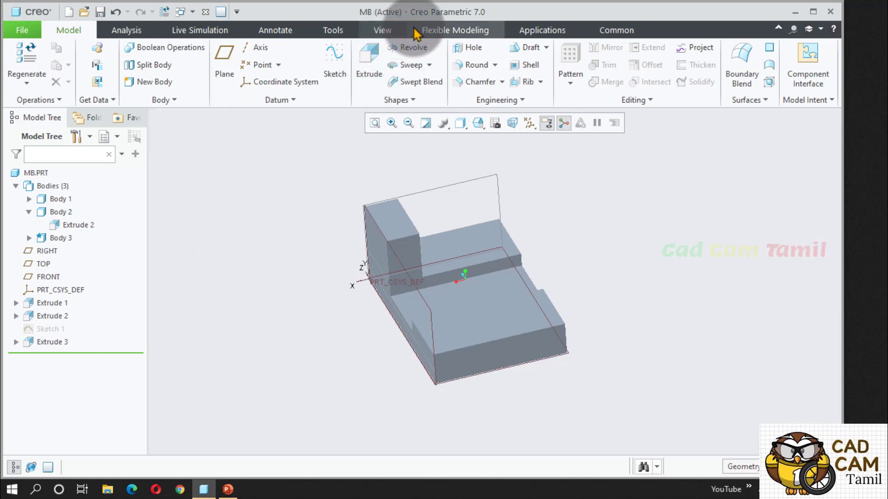
Apply the yellow appearance to the upright block, Body 3, using the Body filter.
click(383, 30)
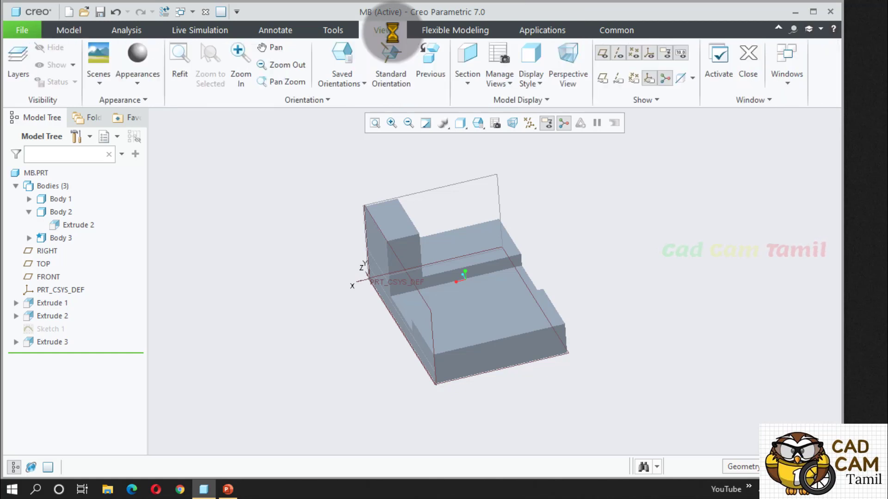
click(143, 90)
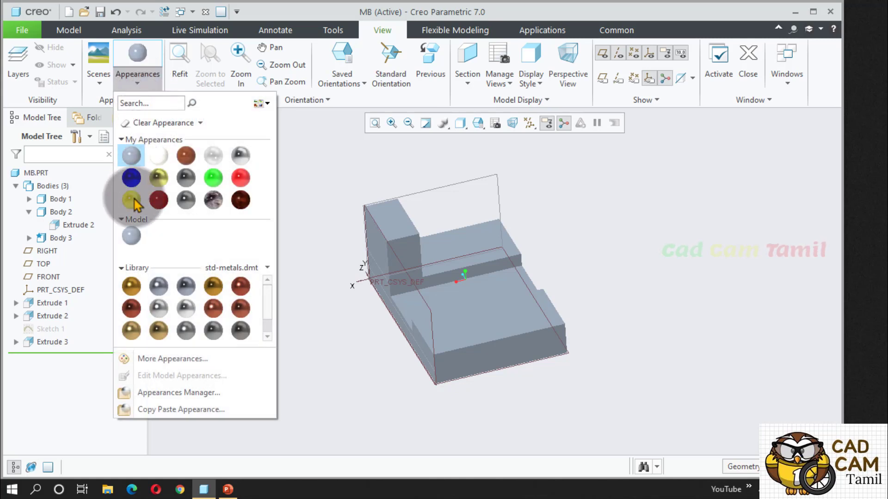
click(132, 199)
middle_drag(238, 234, 342, 240)
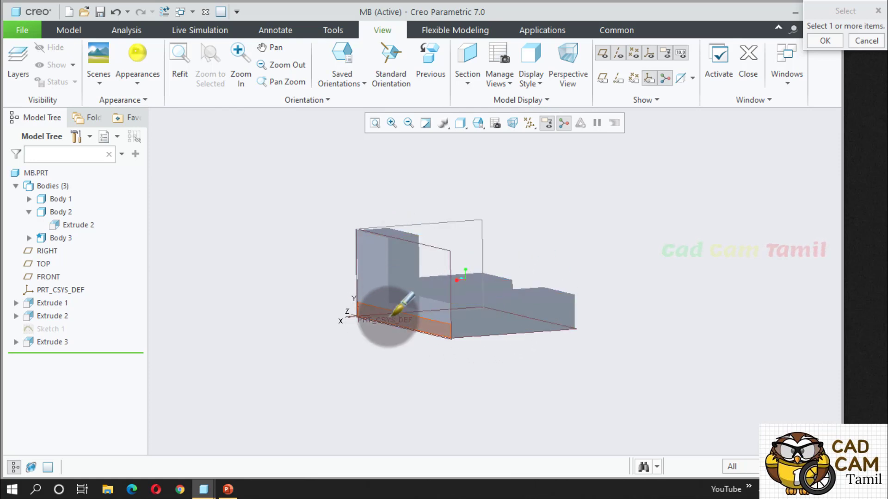
click(786, 466)
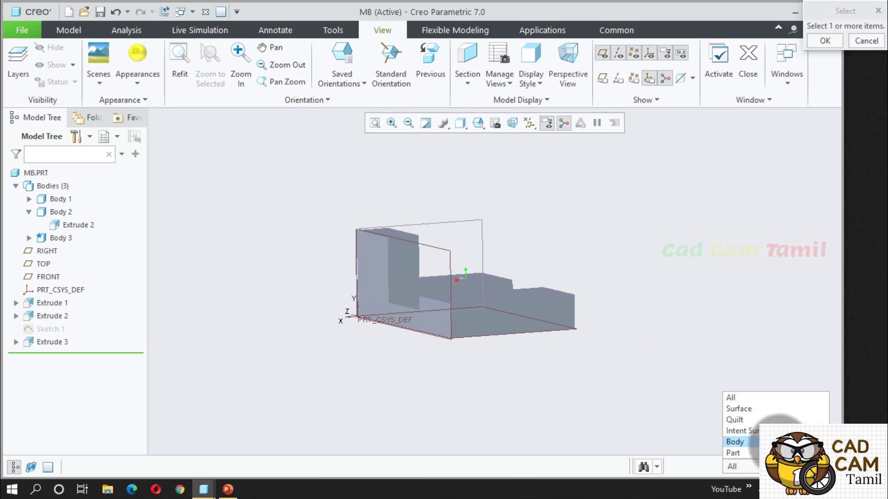
click(740, 442)
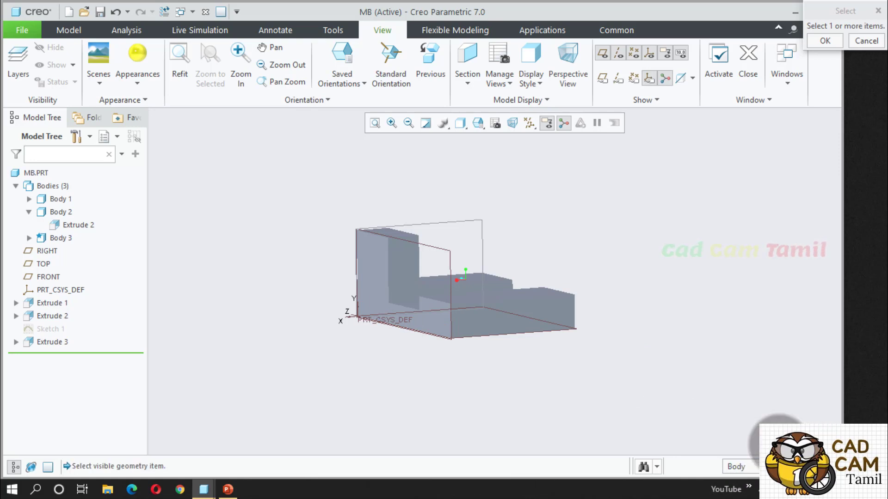
click(392, 244)
click(825, 40)
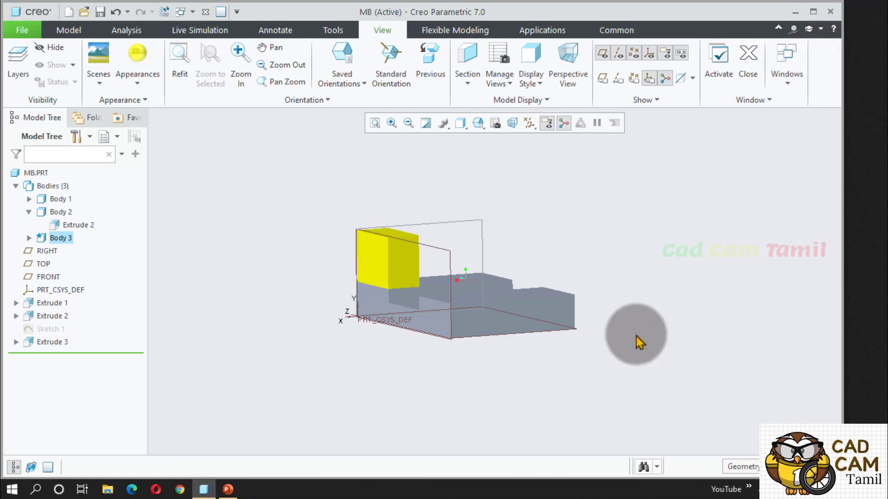
Apply the blue appearance to the stepped block, Body 2.
click(138, 85)
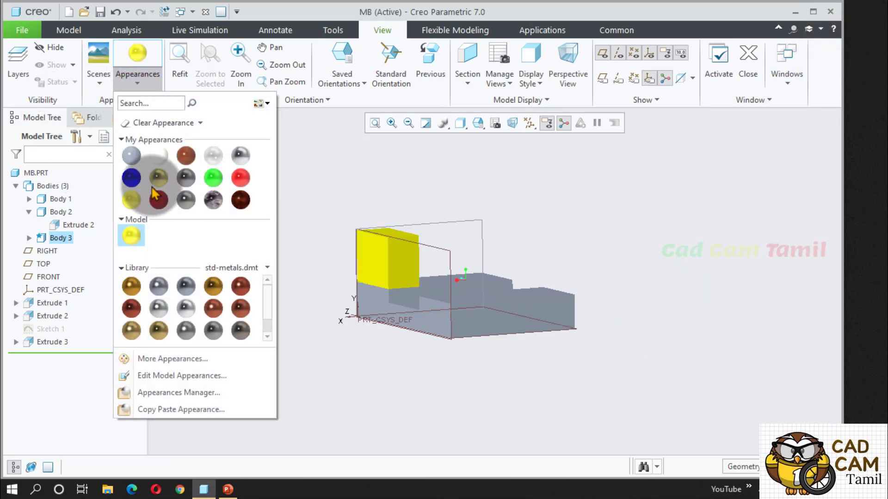
click(132, 179)
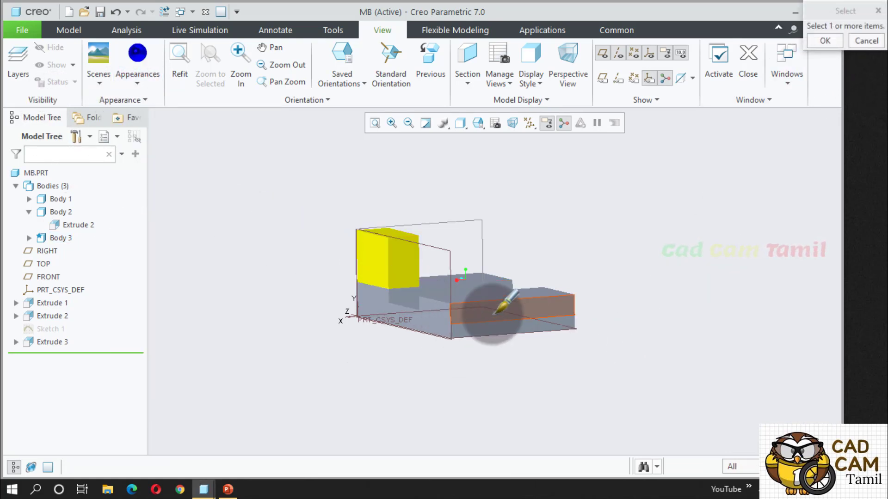
click(740, 466)
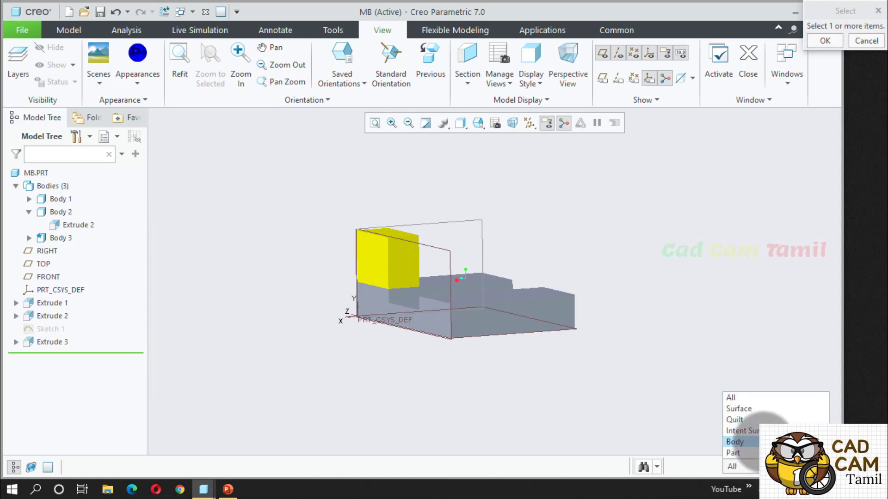
click(740, 440)
click(560, 309)
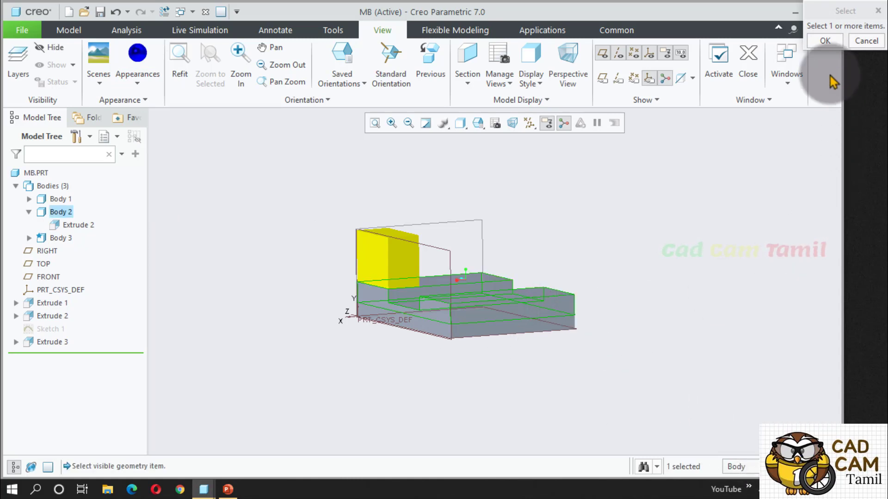
click(823, 41)
click(823, 41)
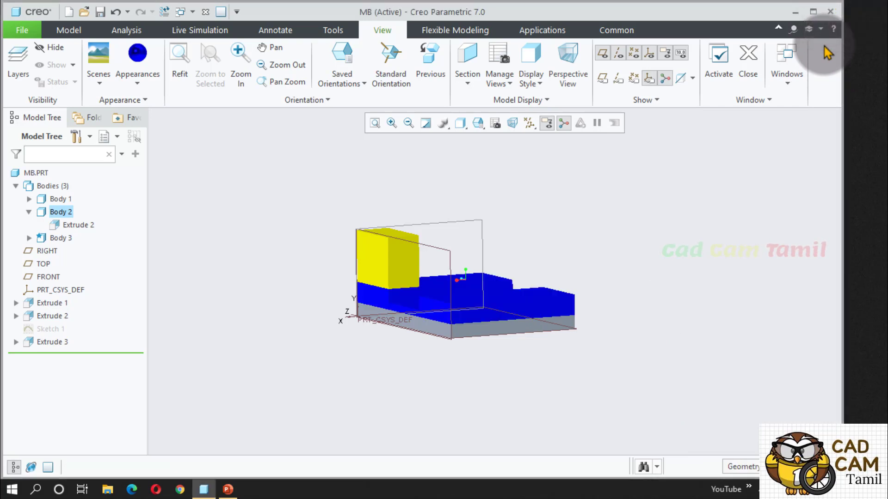
Apply the red appearance to the base body, Body 1.
click(149, 88)
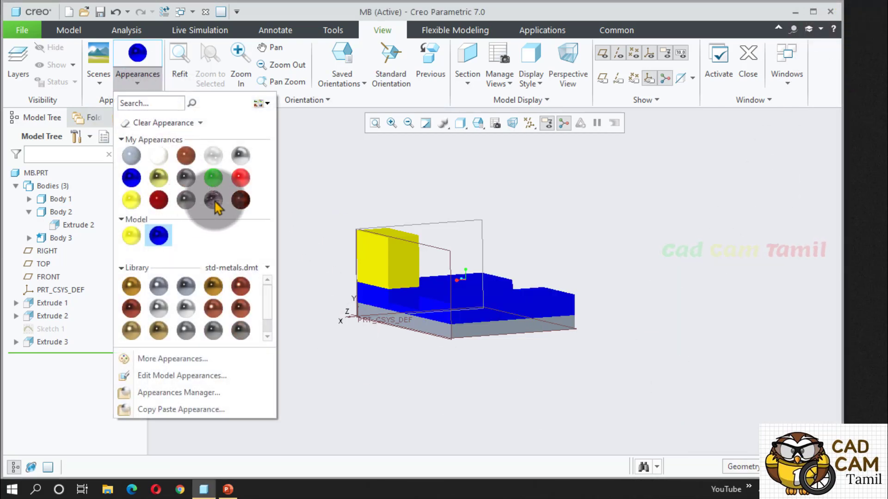
click(241, 178)
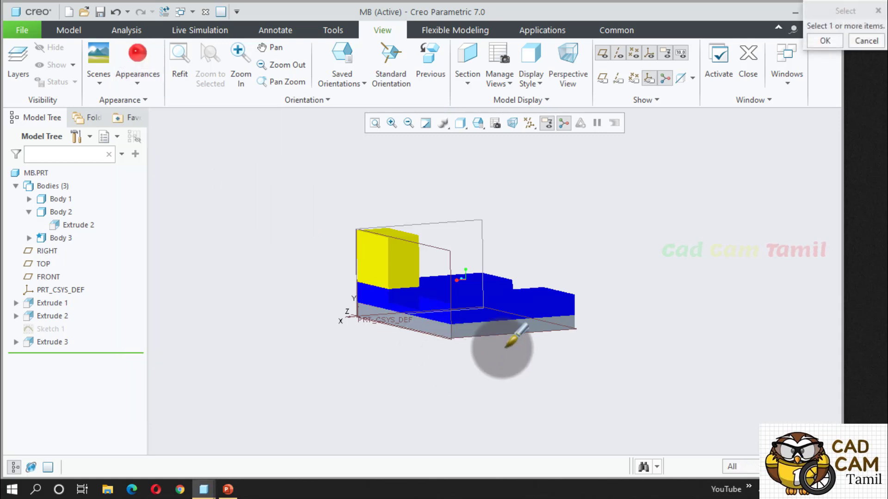
click(499, 328)
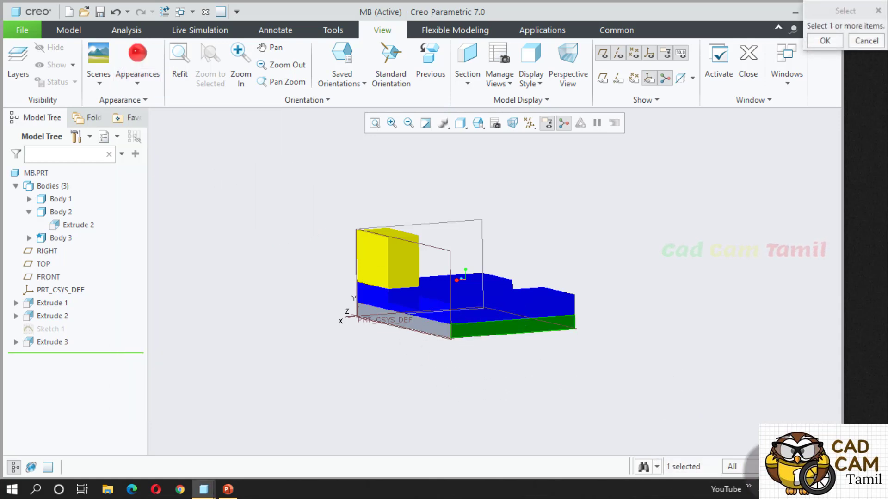
click(751, 466)
click(735, 443)
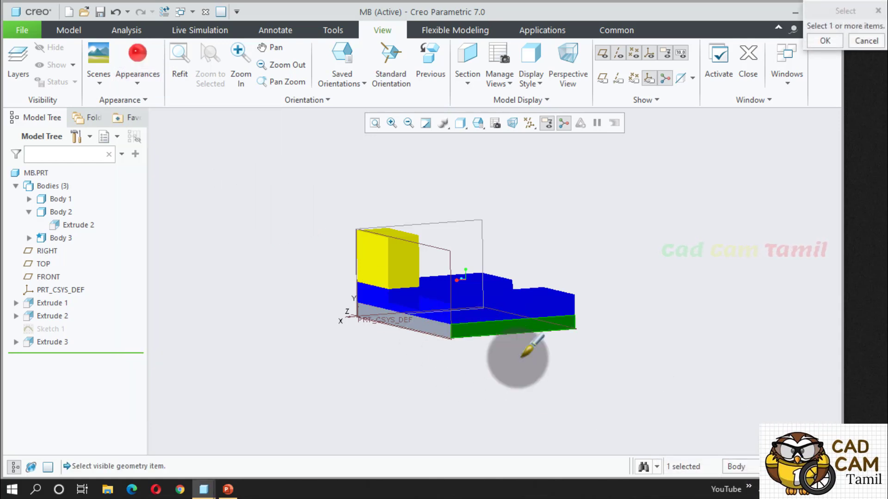
click(444, 324)
click(841, 41)
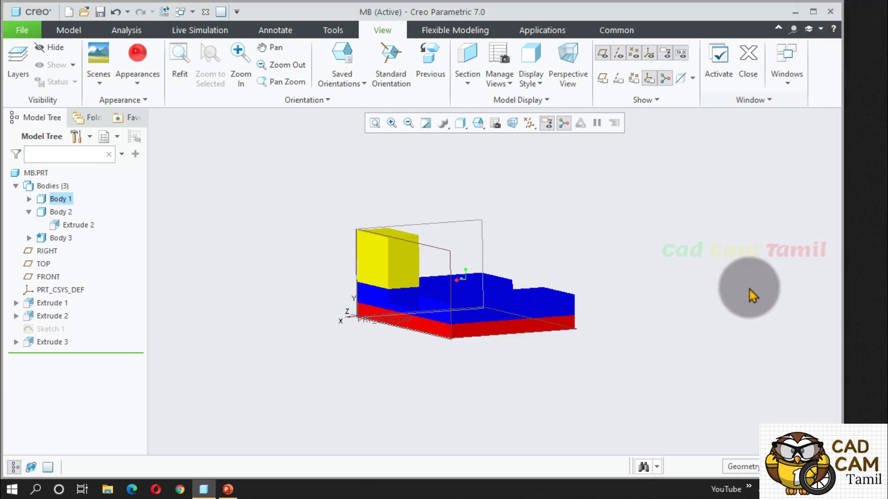
middle_drag(647, 347, 573, 341)
Hide the datum planes, annotations and spin centre marker in the graphics window.
scroll(447, 295, up, 4)
middle_drag(447, 296, 489, 135)
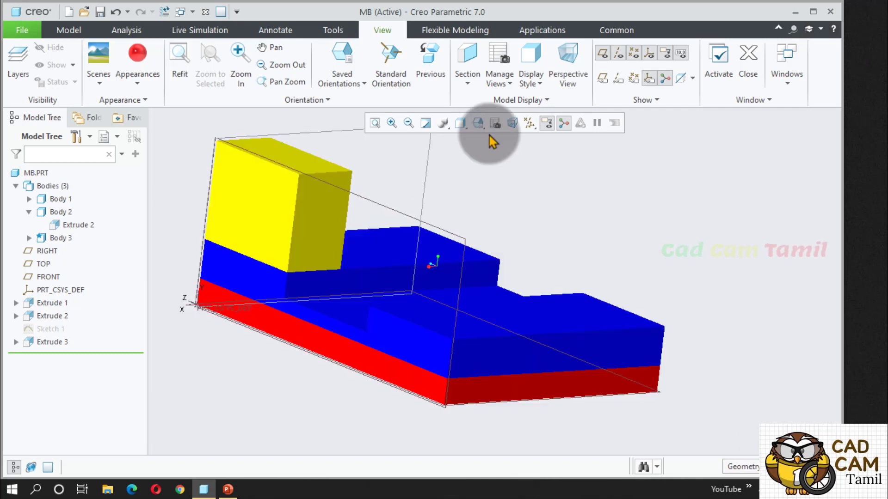
click(530, 124)
click(539, 139)
click(547, 123)
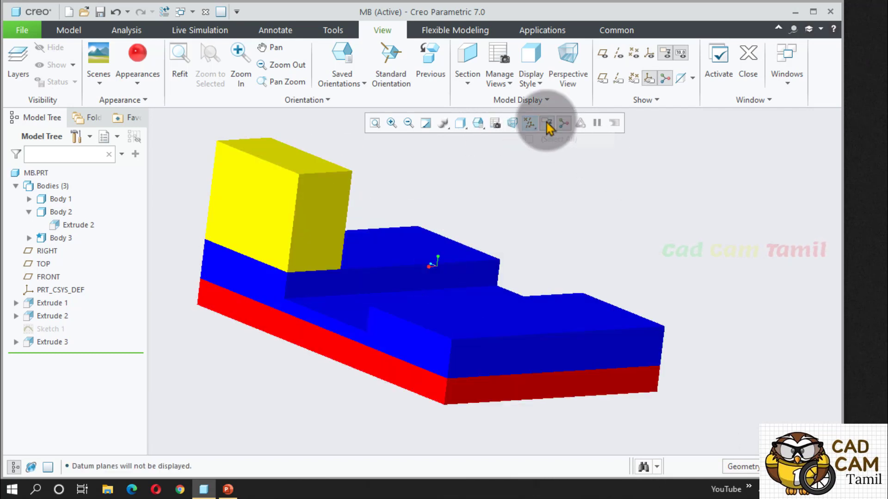
click(547, 123)
click(563, 123)
Start a new Hole feature, Hole 1, with default Ø12.00 diameter and 95.40 depth.
middle_drag(605, 220, 594, 333)
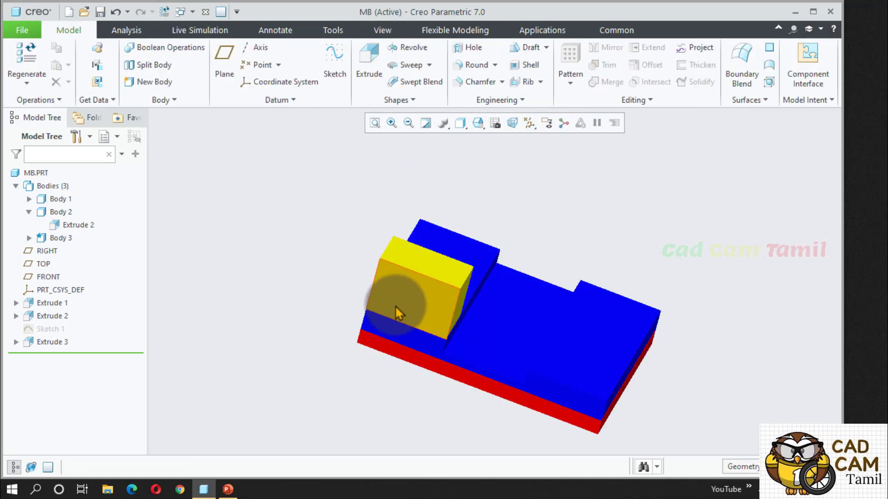
scroll(403, 296, down, 2)
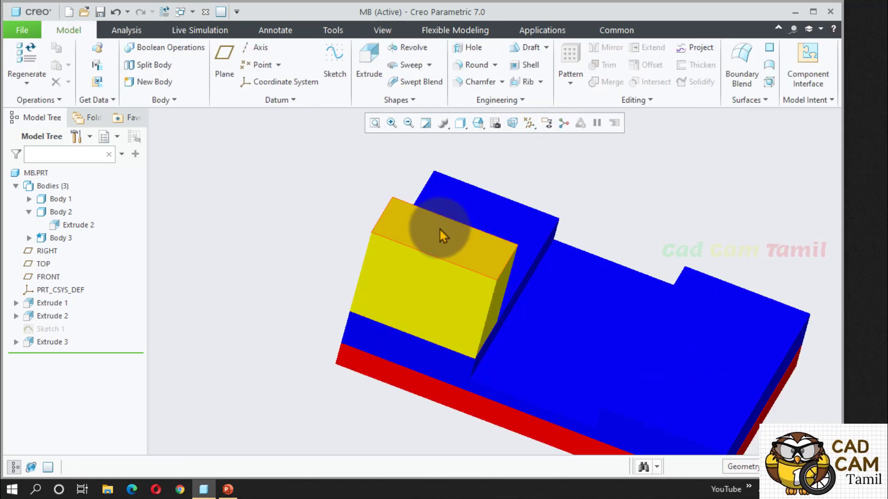
click(471, 49)
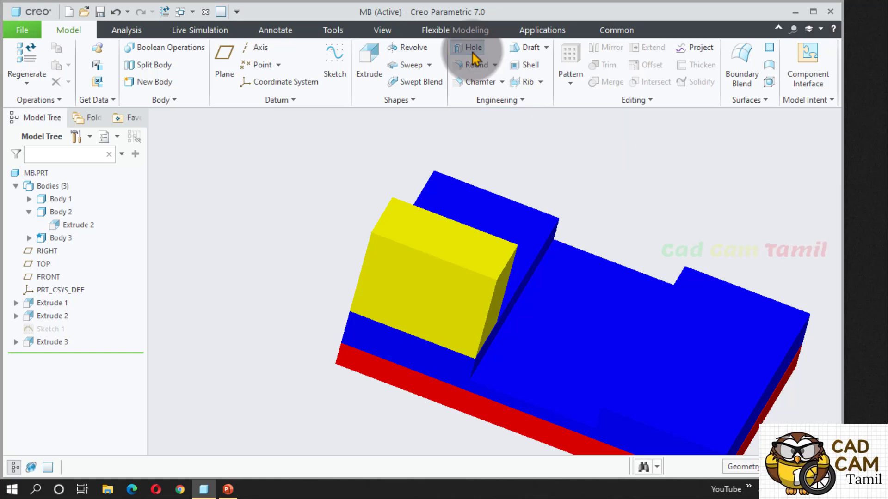
Place the Ø12 hole on the yellow block's top face, referenced to its back and left edges at 39.81.
click(429, 241)
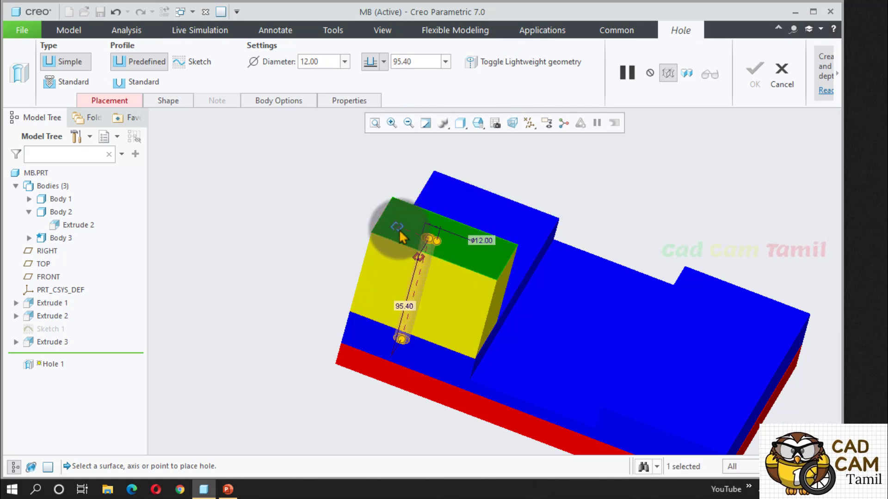
drag(399, 232, 412, 204)
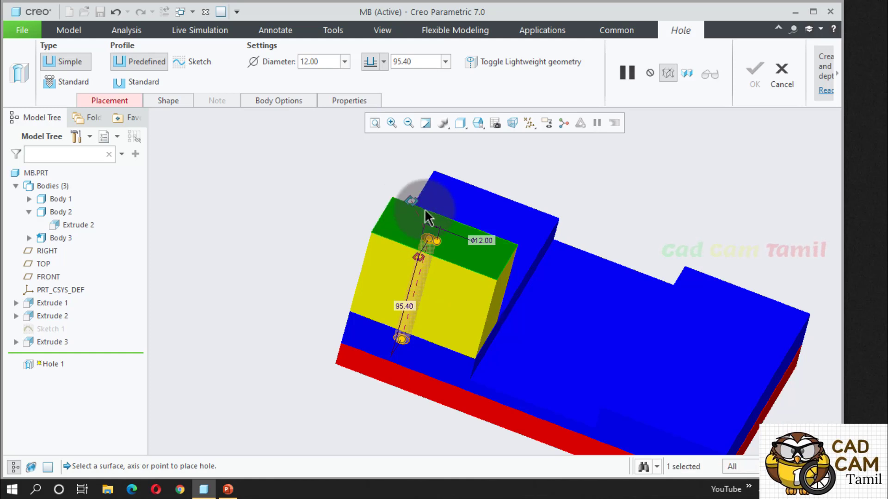
drag(419, 257, 385, 222)
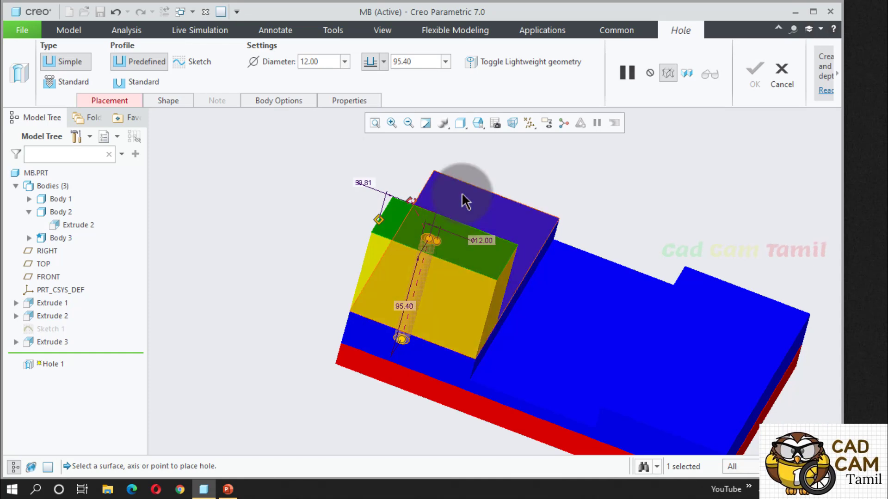
middle_drag(462, 199, 446, 346)
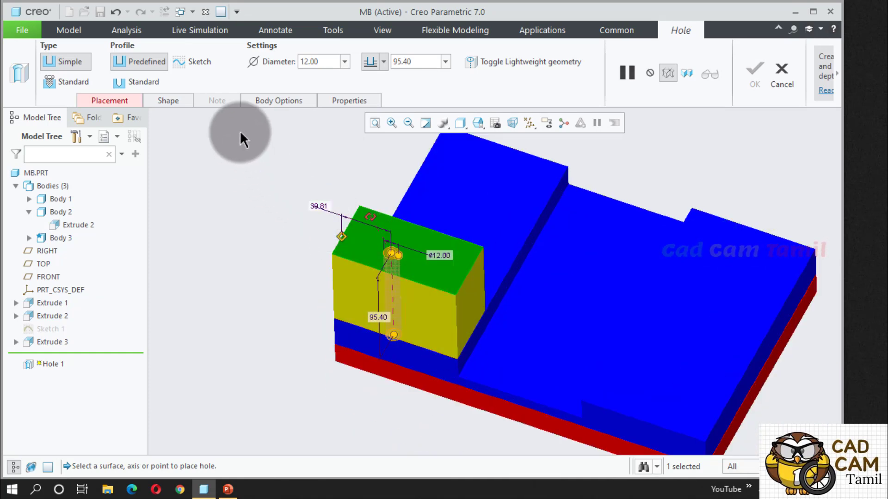
click(298, 101)
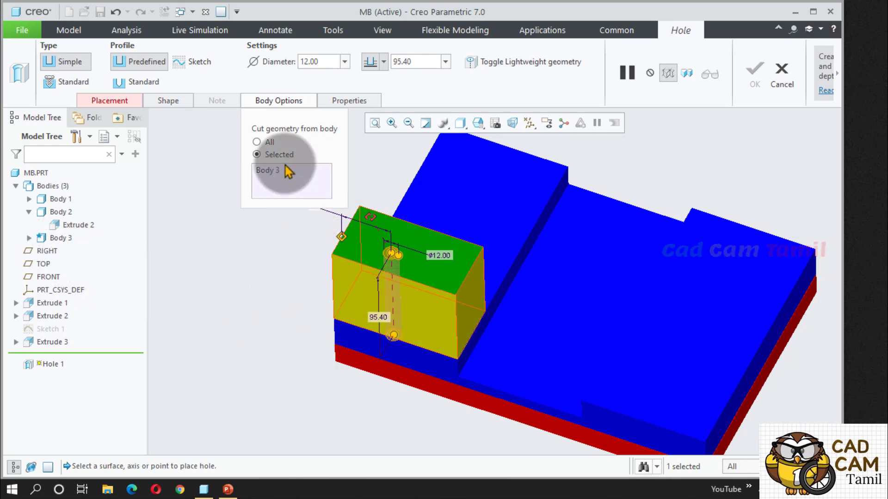
Limit the hole's cut to the selected Body 3 and complete it as a Ø12 bore.
click(258, 142)
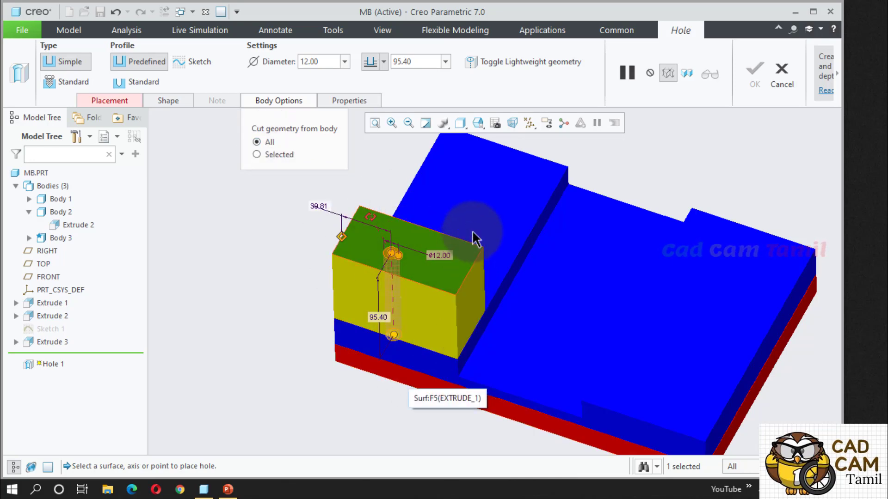
middle_drag(476, 212, 491, 238)
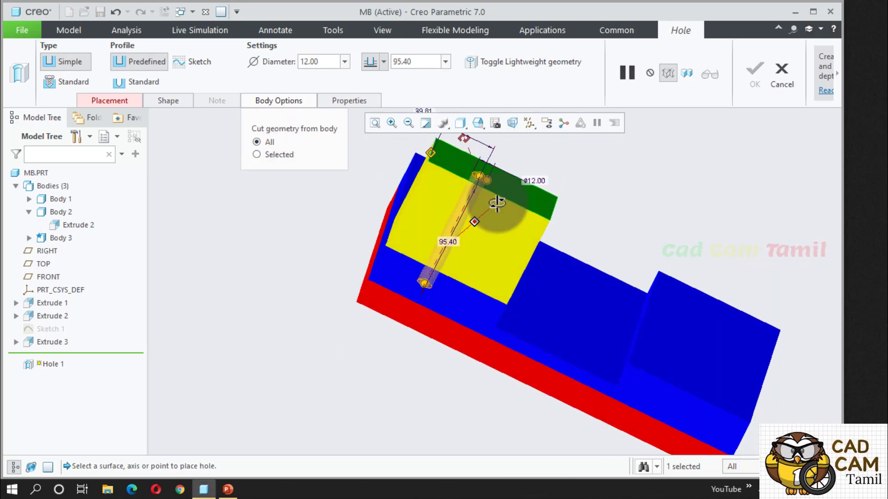
click(265, 157)
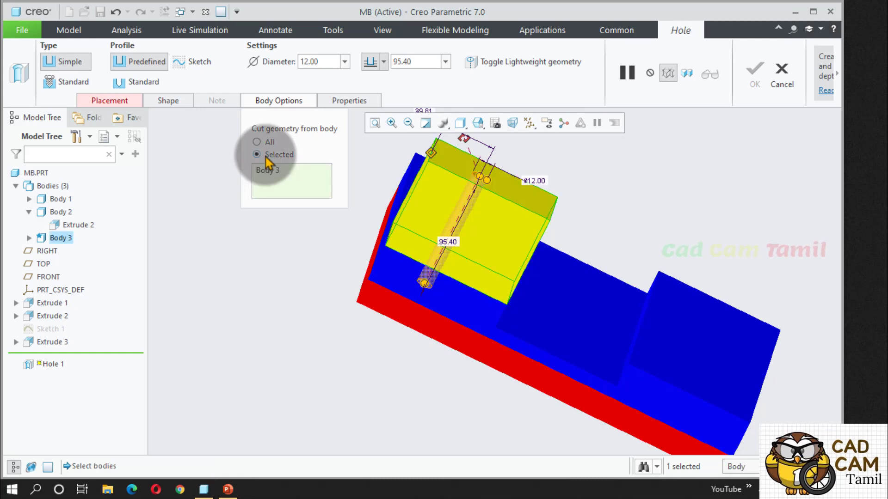
click(412, 190)
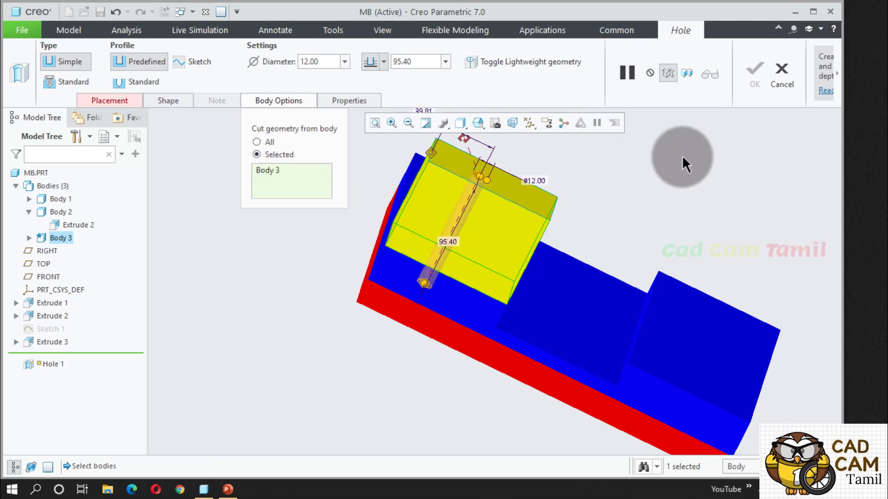
key(ctrl+d)
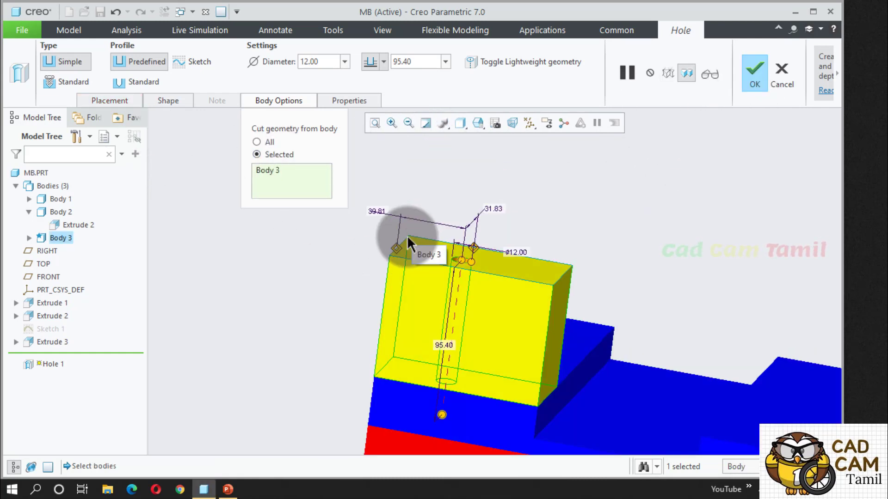
click(750, 83)
middle_drag(575, 185, 470, 282)
Expand Body 1, Body 2 and Body 3 in the Model Tree to see where Hole 1 belongs.
click(28, 238)
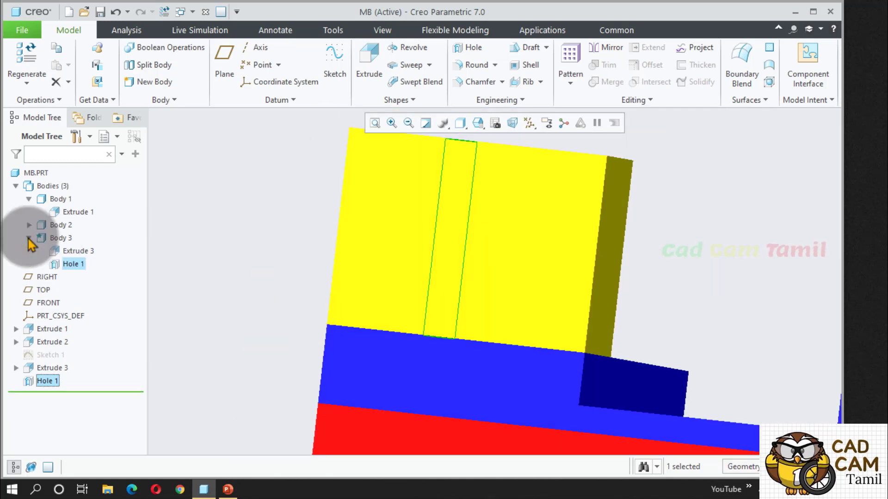
click(28, 238)
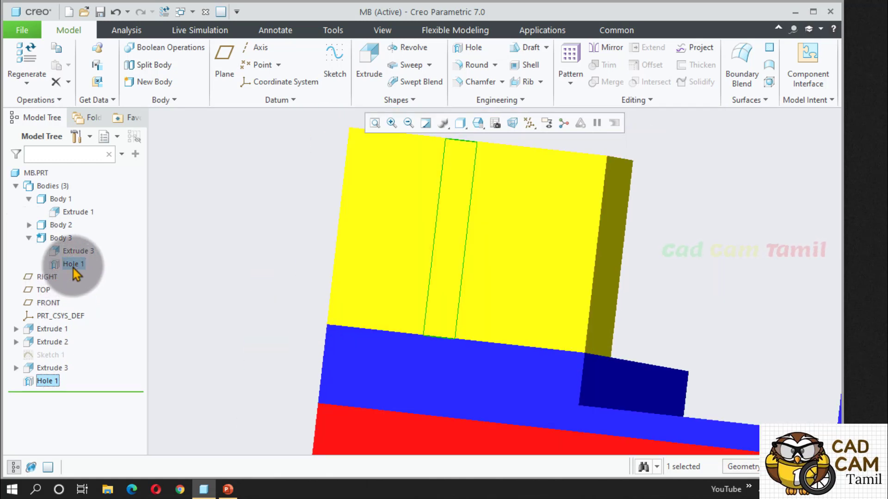
click(29, 226)
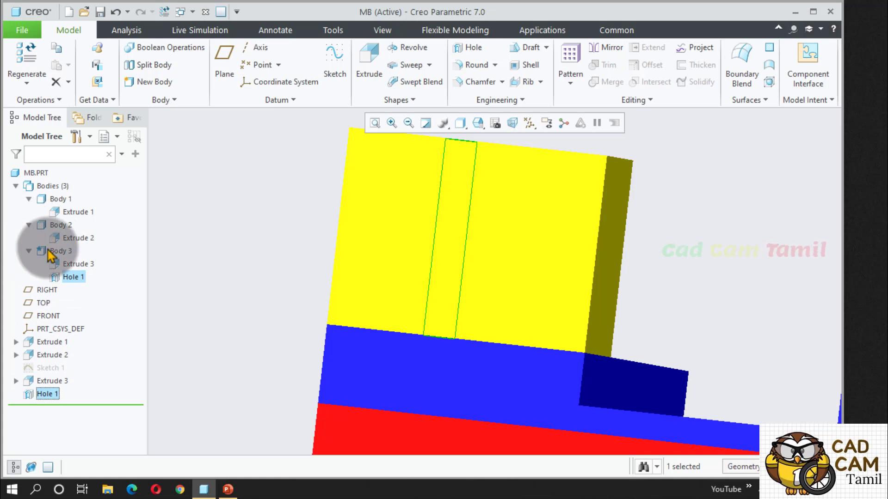
scroll(456, 352, up, 2)
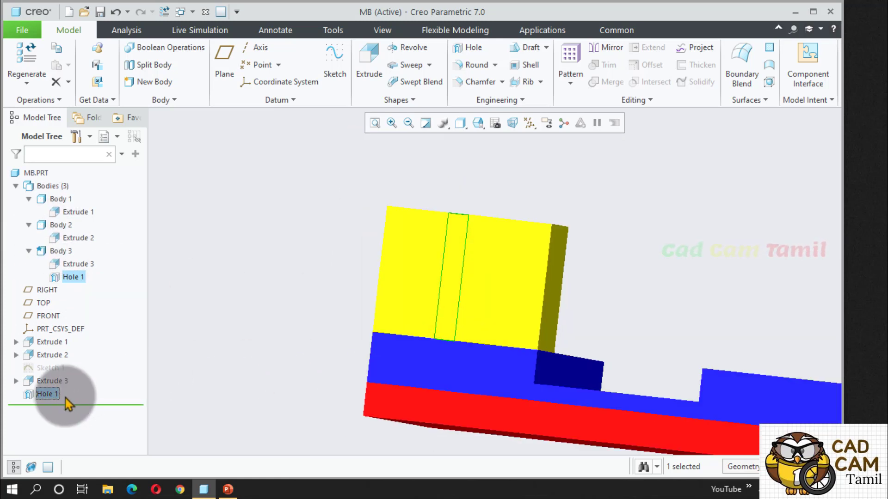
Reopen Hole 1 with Edit Definition.
right_click(46, 394)
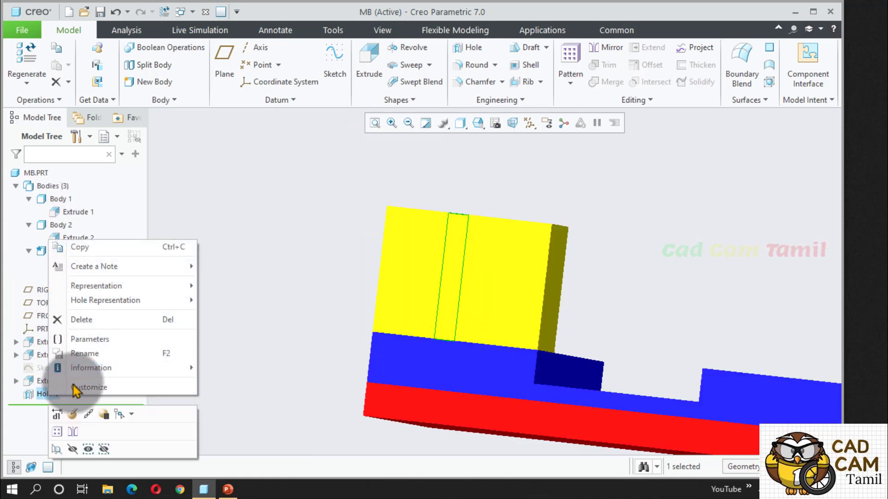
click(73, 414)
middle_drag(343, 215, 327, 301)
Set Hole 1 to cut all bodies, extend its depth to 138.10, and complete it.
click(279, 102)
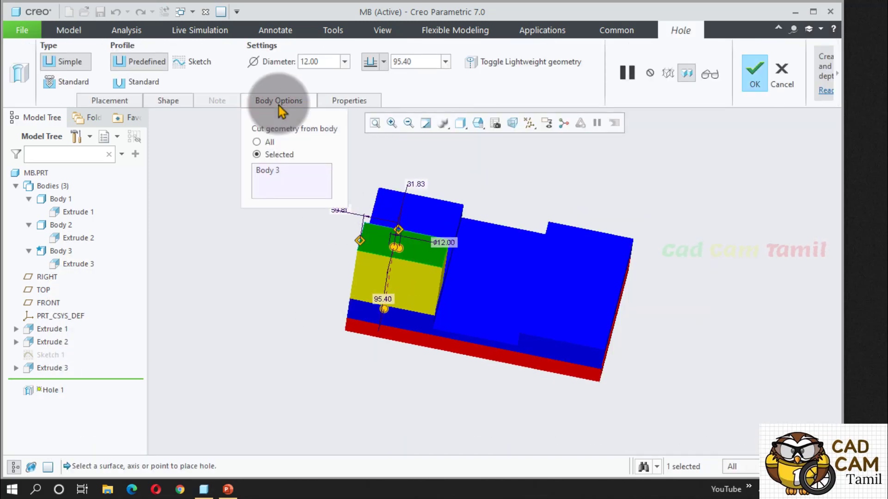
click(267, 156)
click(267, 144)
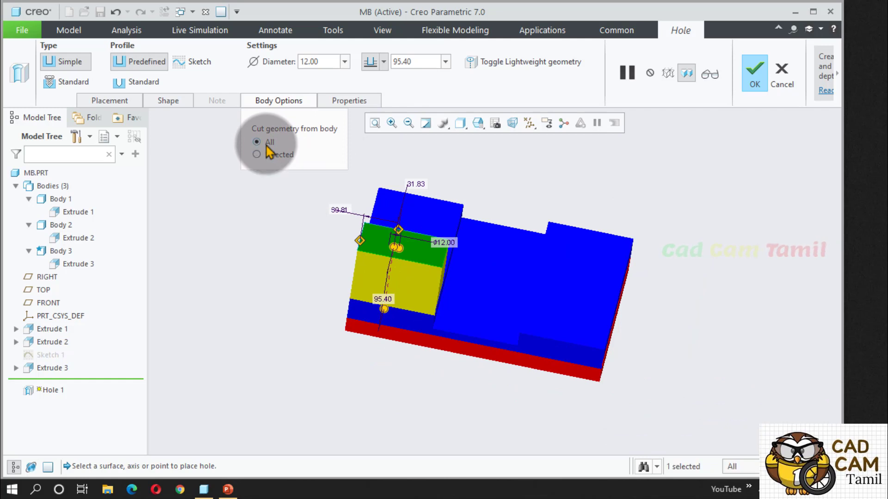
middle_drag(271, 254, 365, 330)
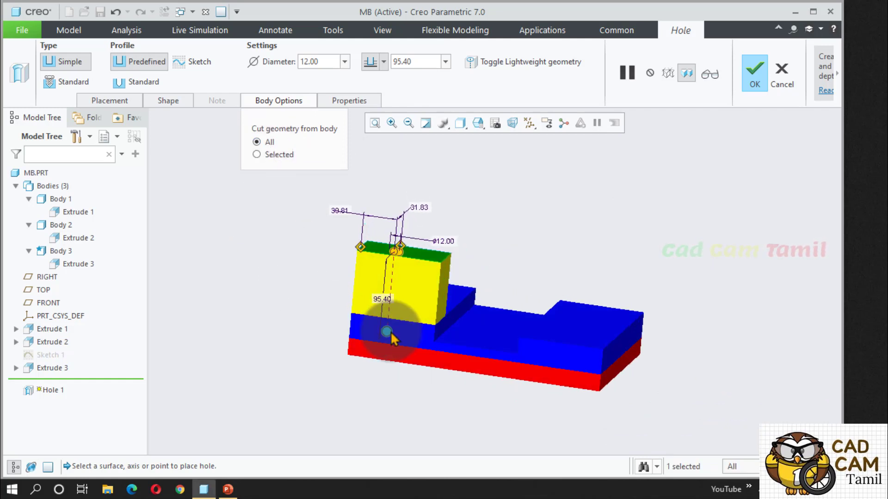
drag(390, 332, 388, 372)
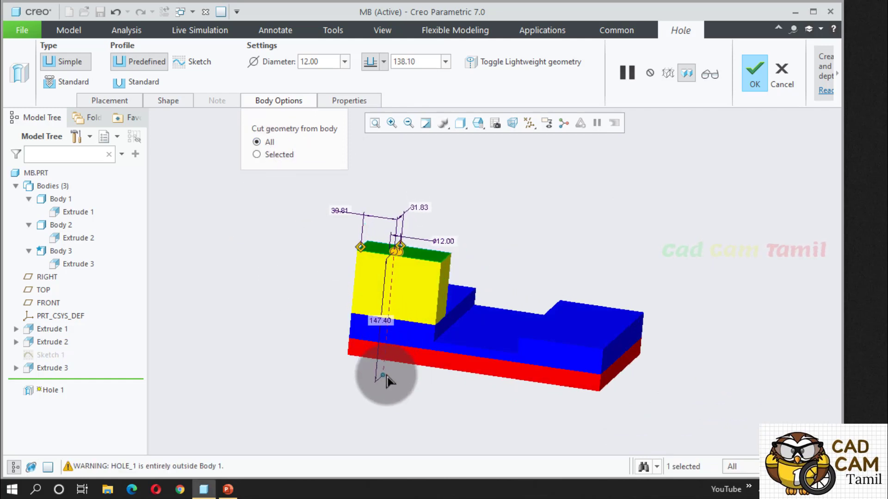
click(753, 76)
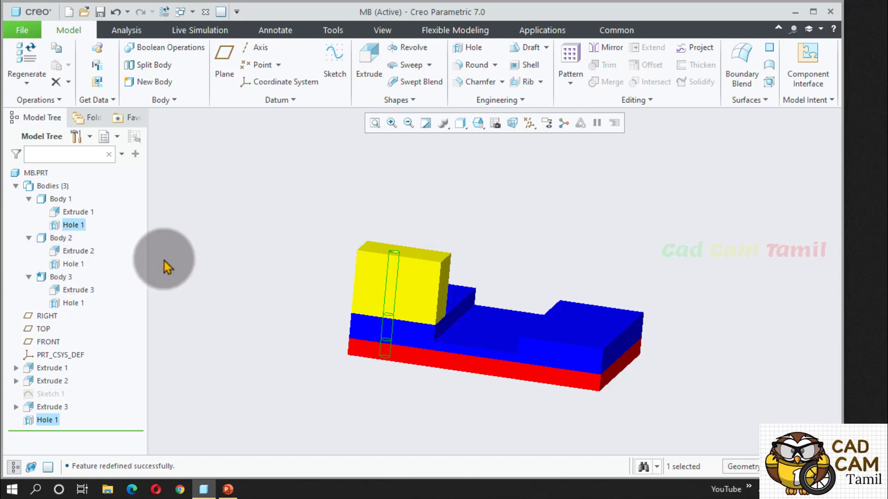
Add an 18.50 radius Round 1 to the red base plate's vertical corner edge.
click(218, 254)
scroll(217, 254, down, 3)
scroll(484, 363, up, 3)
scroll(572, 333, down, 3)
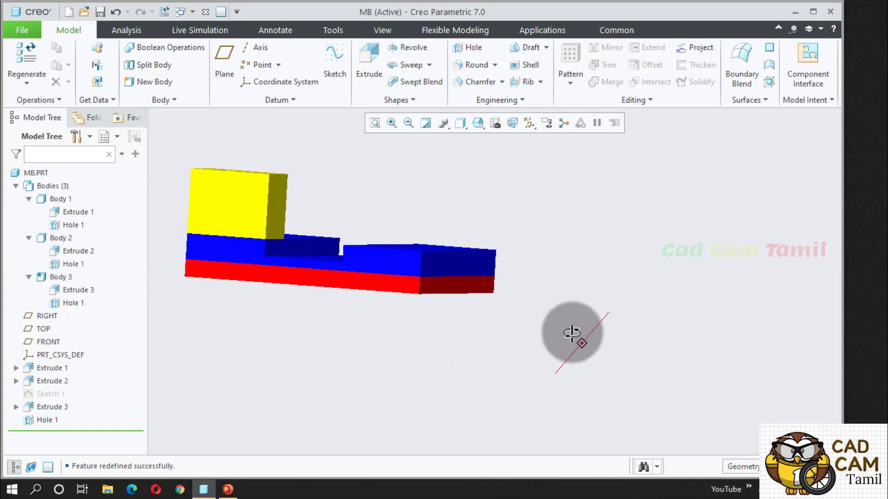
scroll(444, 296, up, 5)
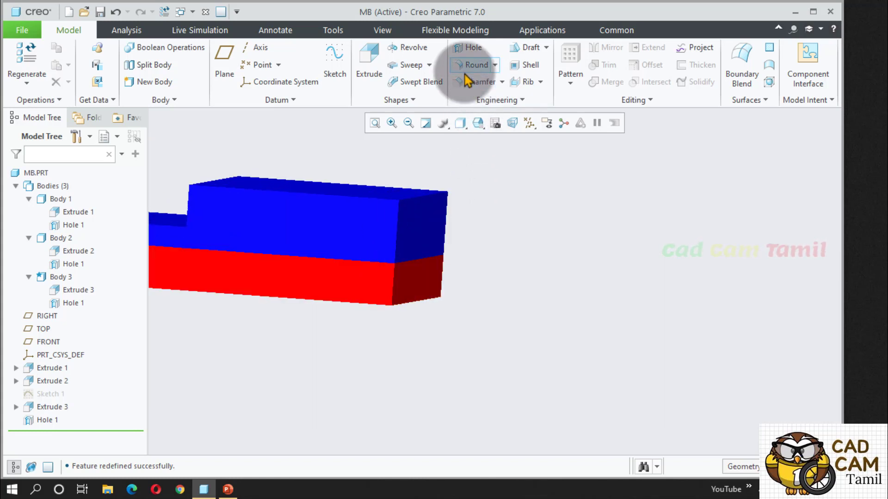
click(471, 65)
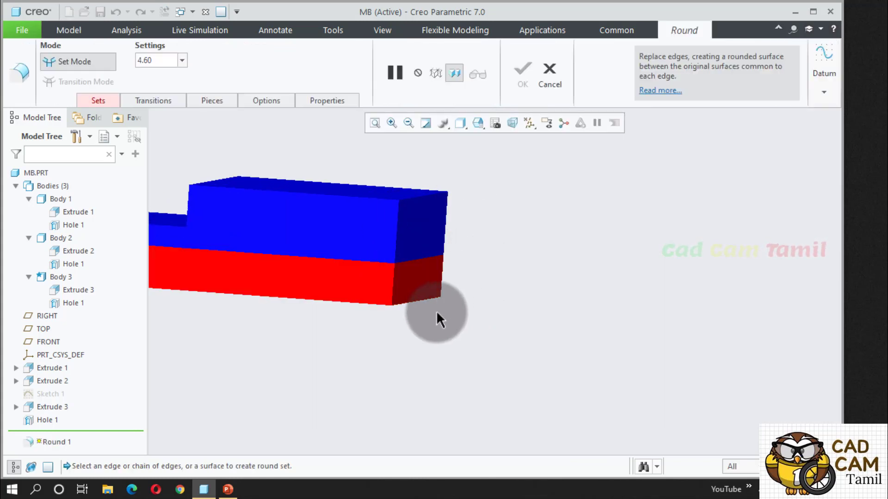
click(393, 281)
drag(393, 280, 354, 283)
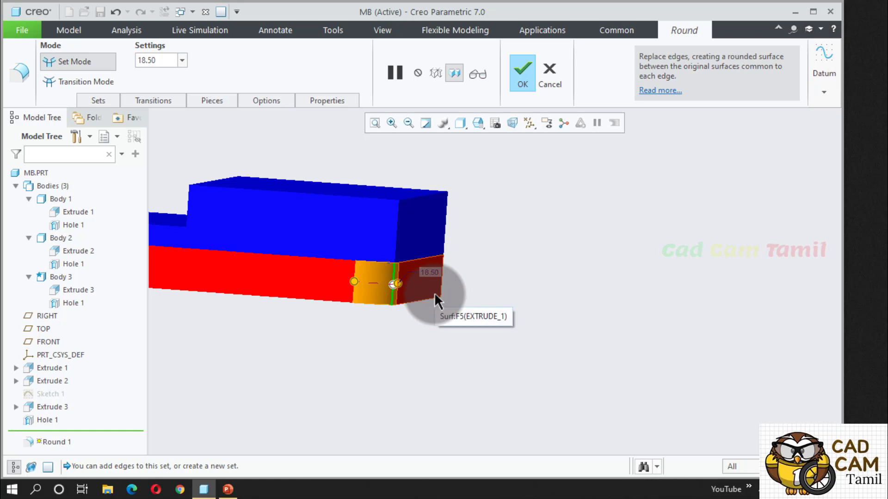
click(522, 74)
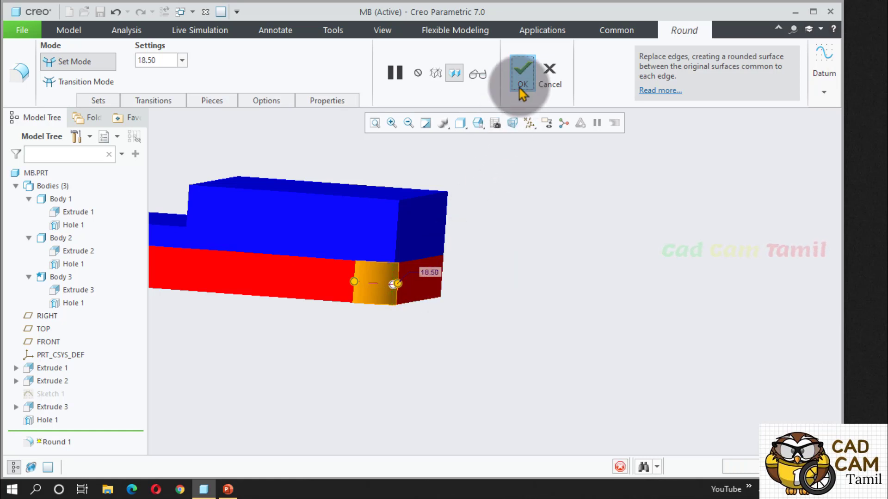
middle_drag(542, 293, 501, 301)
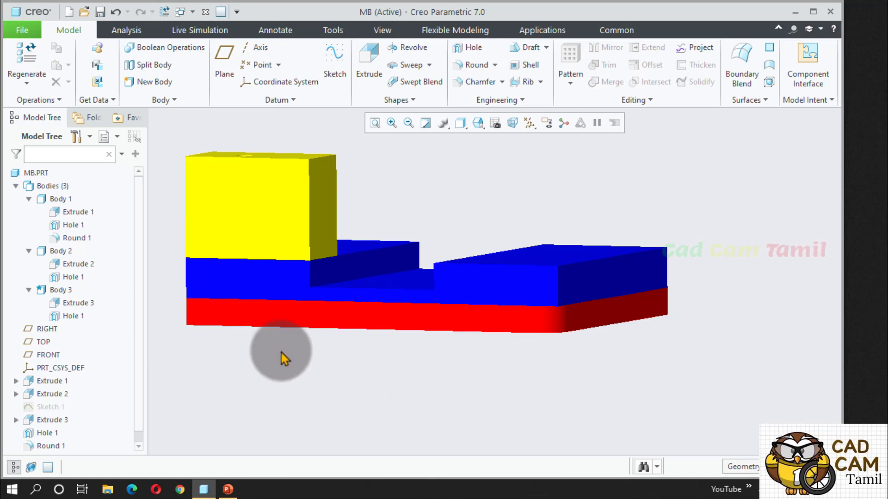
Inspect the red base and blue stepped bodies, then return to the default isometric view.
click(214, 310)
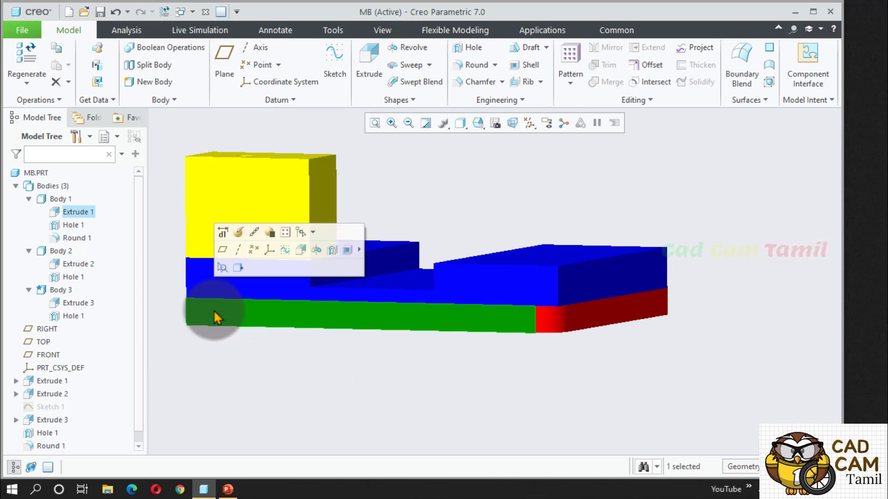
click(222, 283)
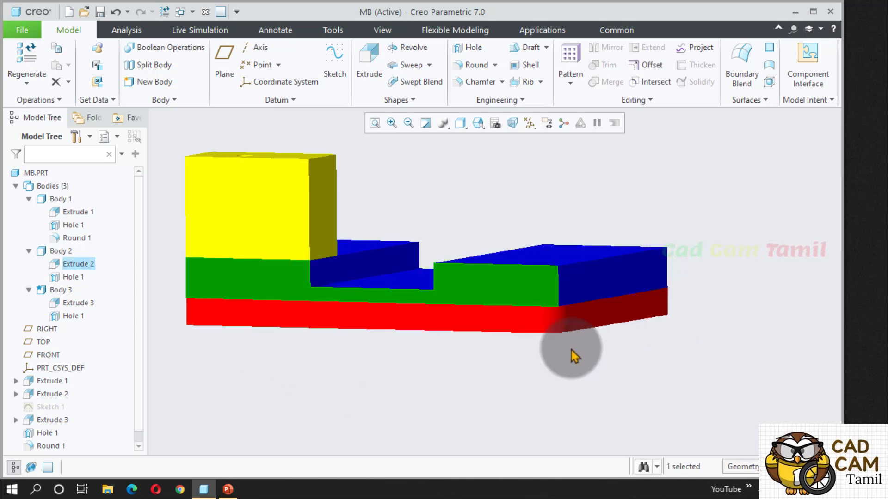
click(408, 350)
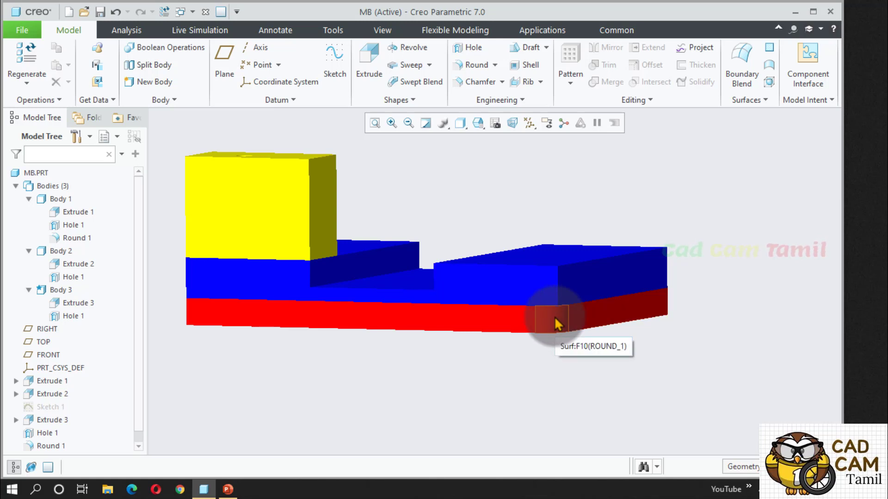
key(ctrl+d)
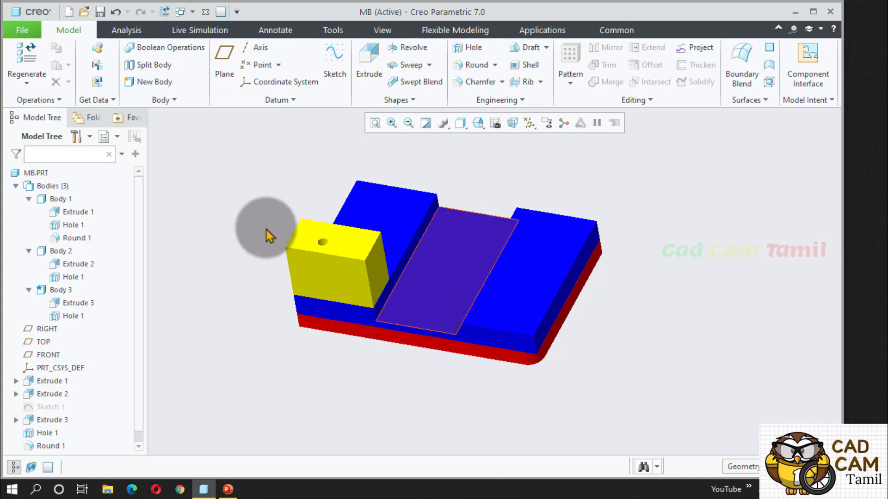
Collapse Body 1, Body 2 and Body 3 in the Model Tree and open the Tree Filters dialog.
click(29, 199)
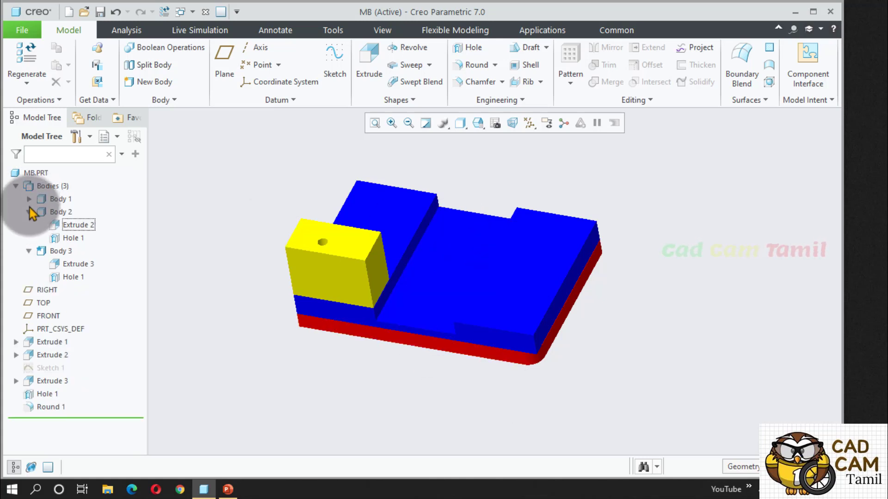
click(29, 212)
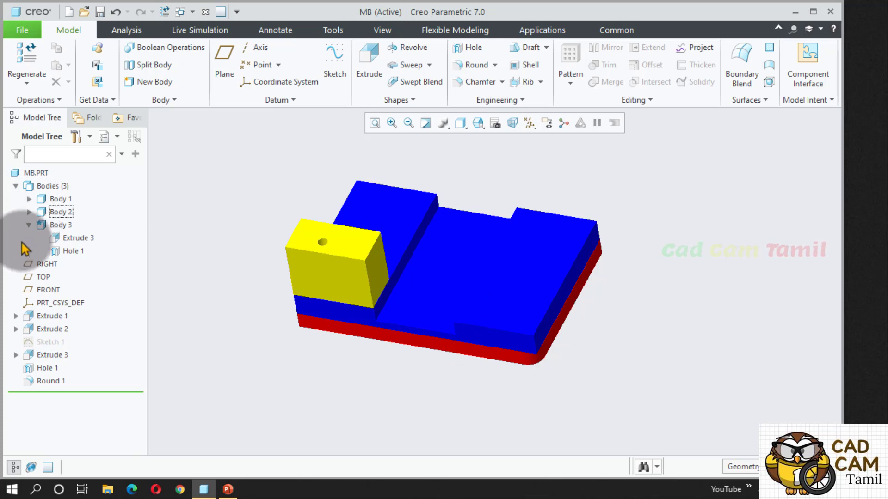
click(29, 226)
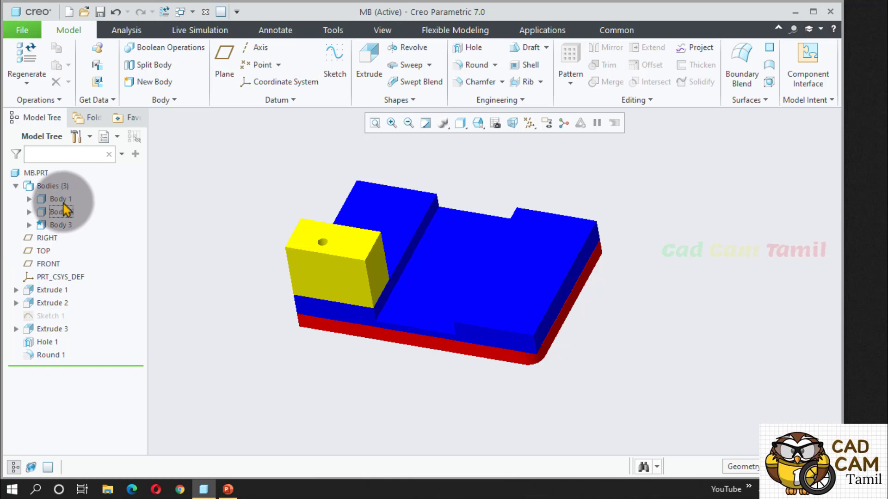
click(88, 139)
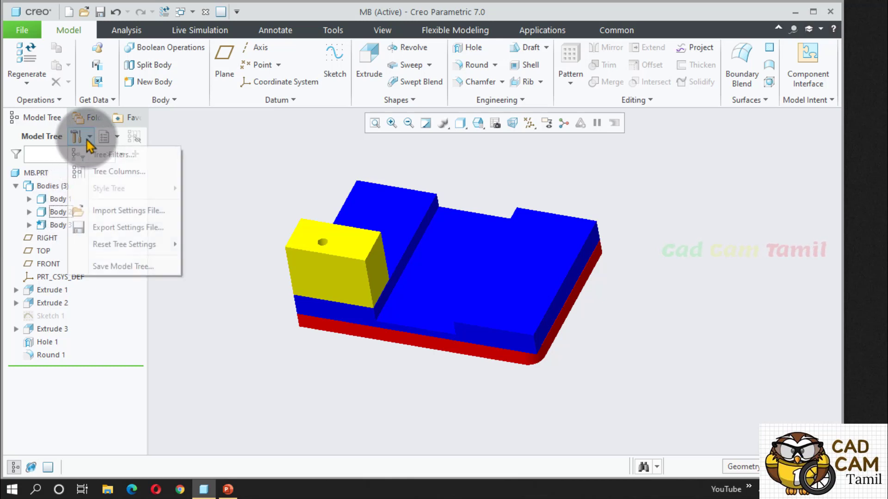
click(134, 155)
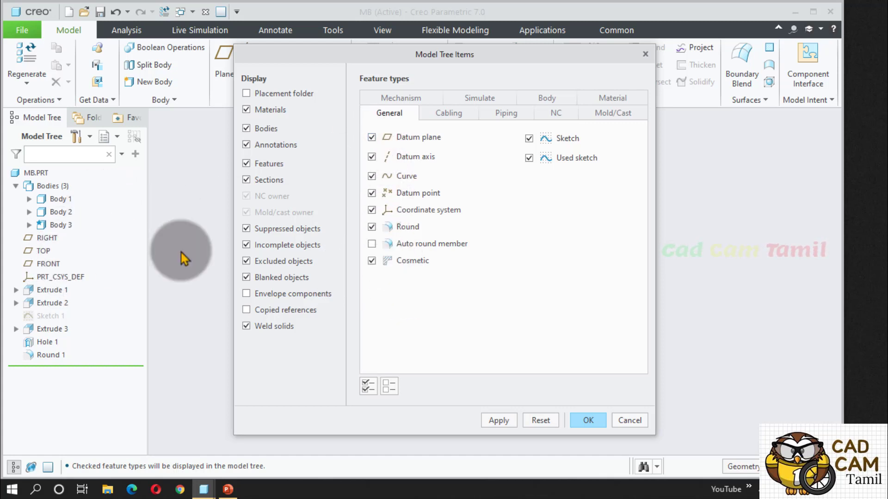
In Model Tree Items, keep Datum plane checked, uncheck Bodies, and apply.
click(372, 137)
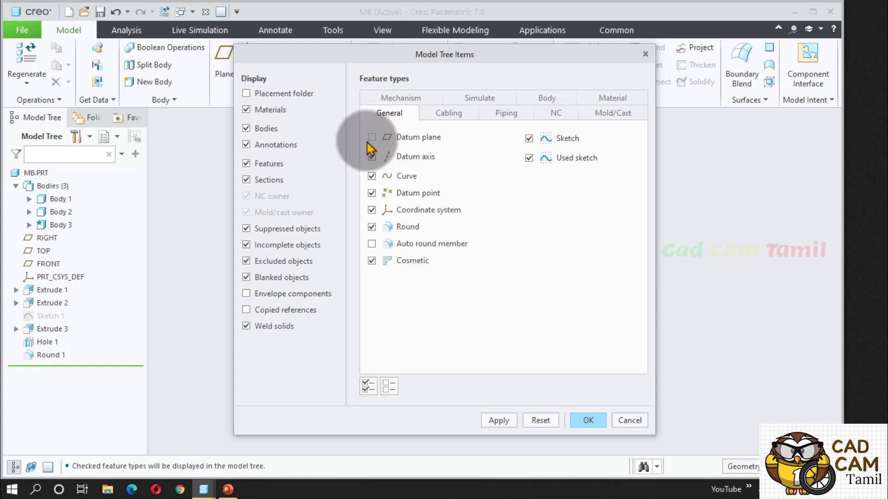
click(500, 421)
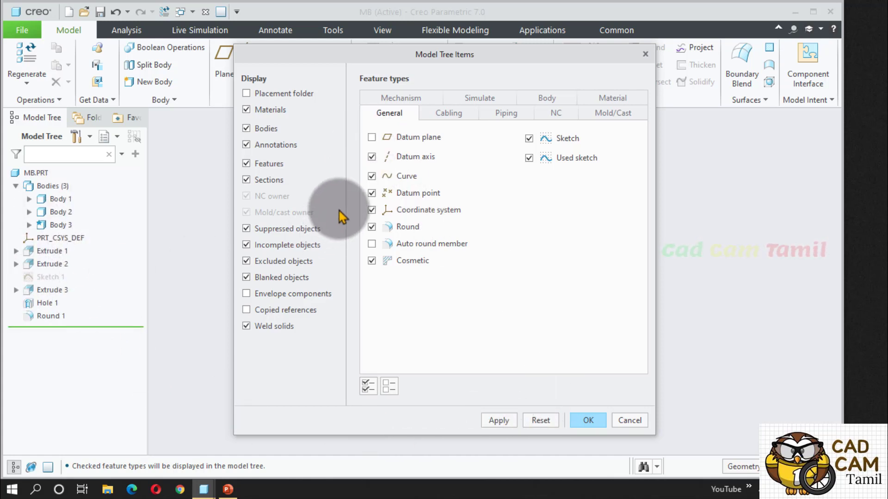
click(372, 137)
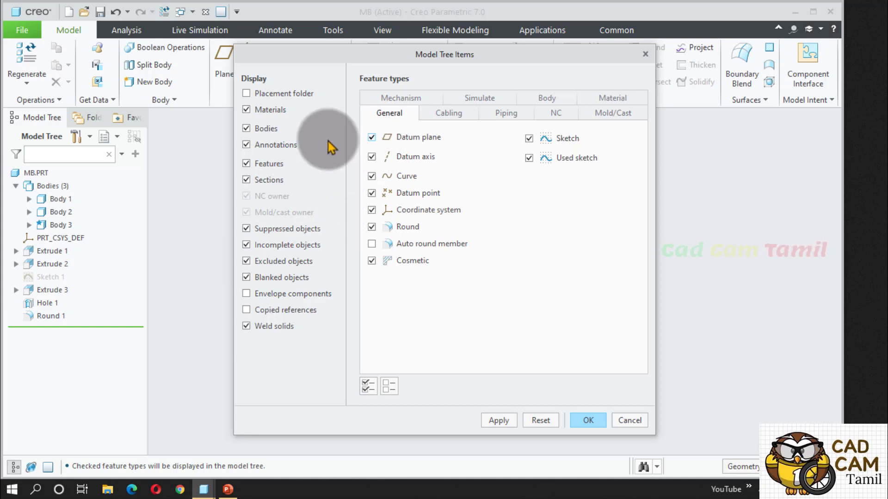
click(246, 129)
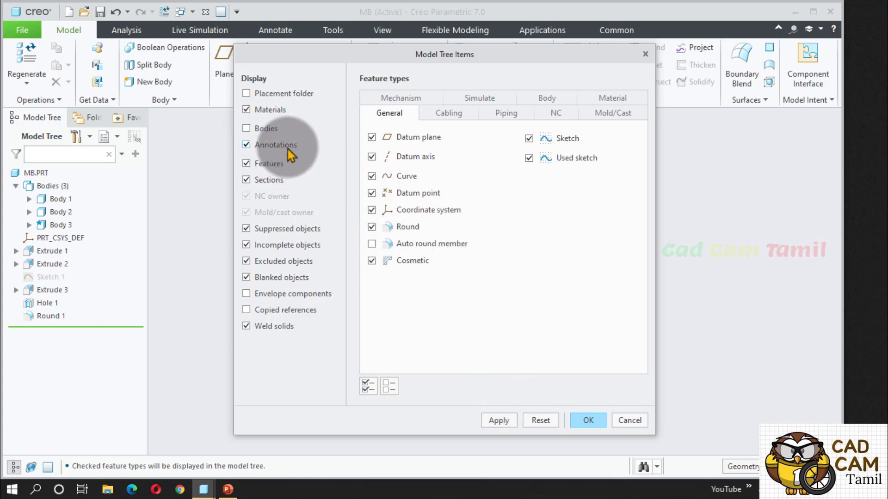
click(499, 421)
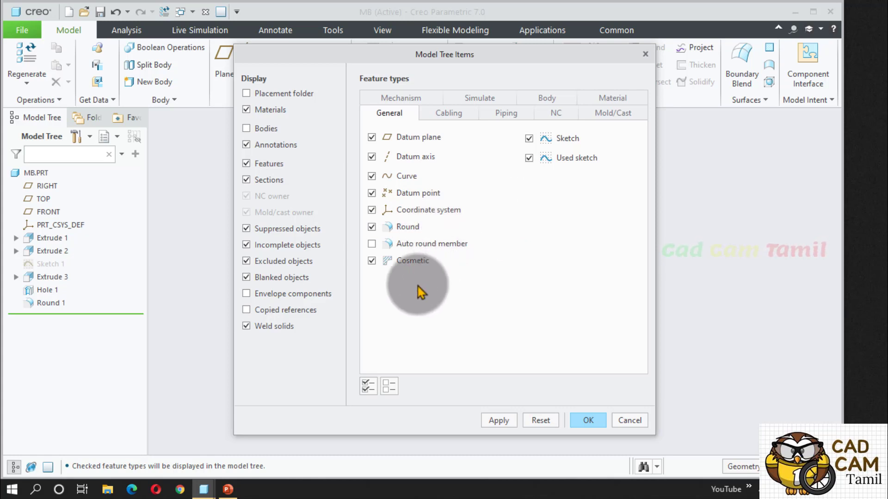
Browse the Body and Mechanism filter tabs, recheck Bodies under General, and close the dialog.
click(544, 98)
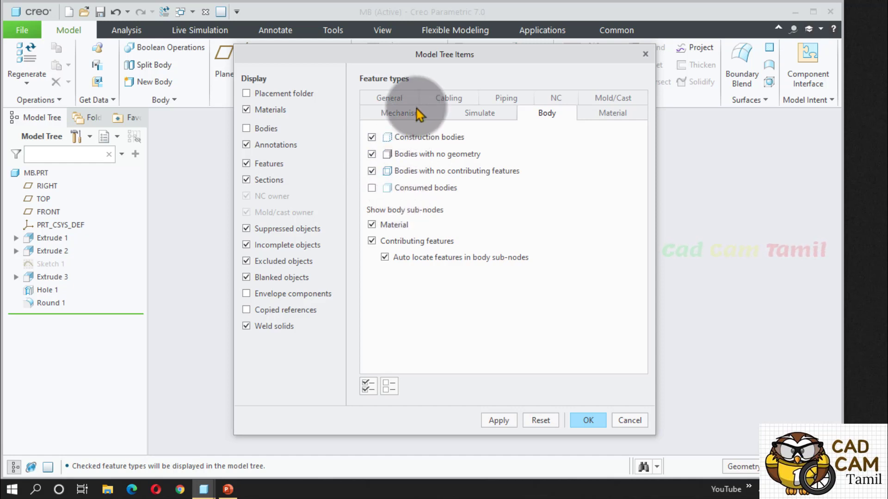
click(398, 115)
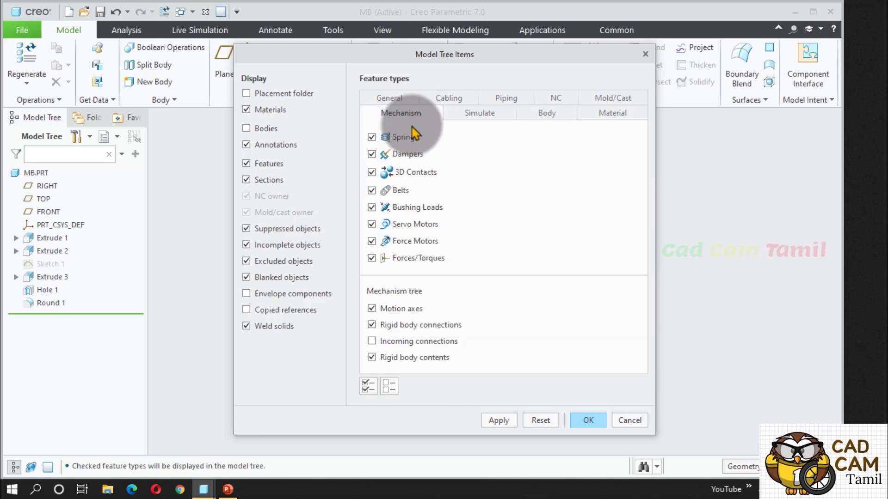
click(392, 99)
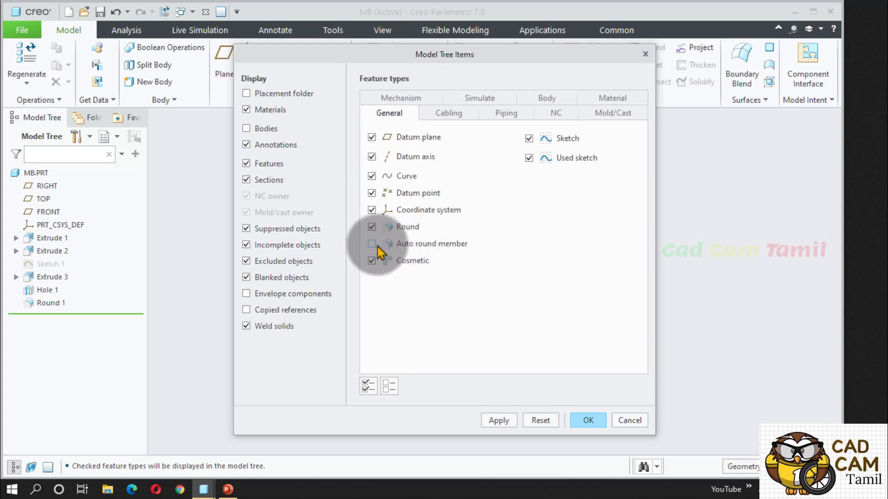
click(246, 129)
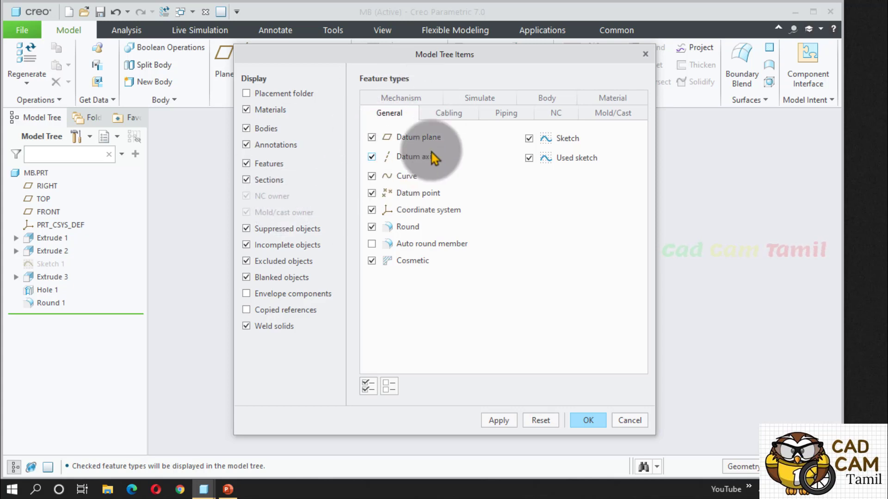
key(Return)
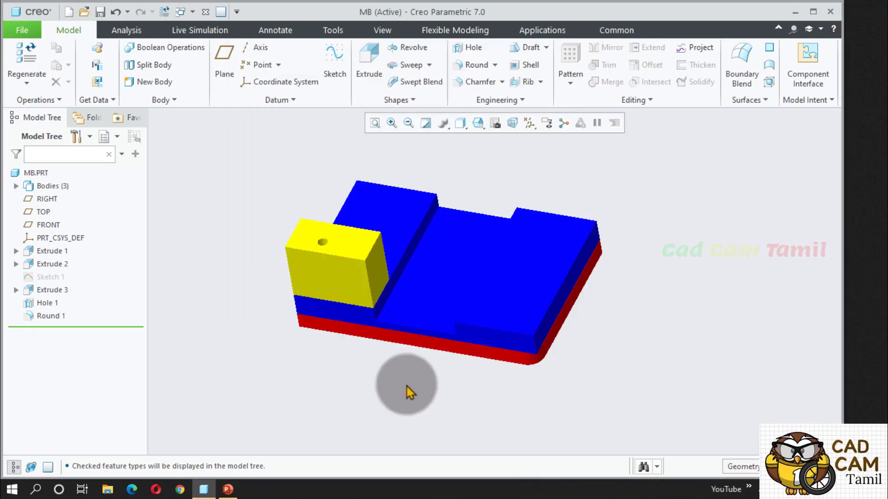